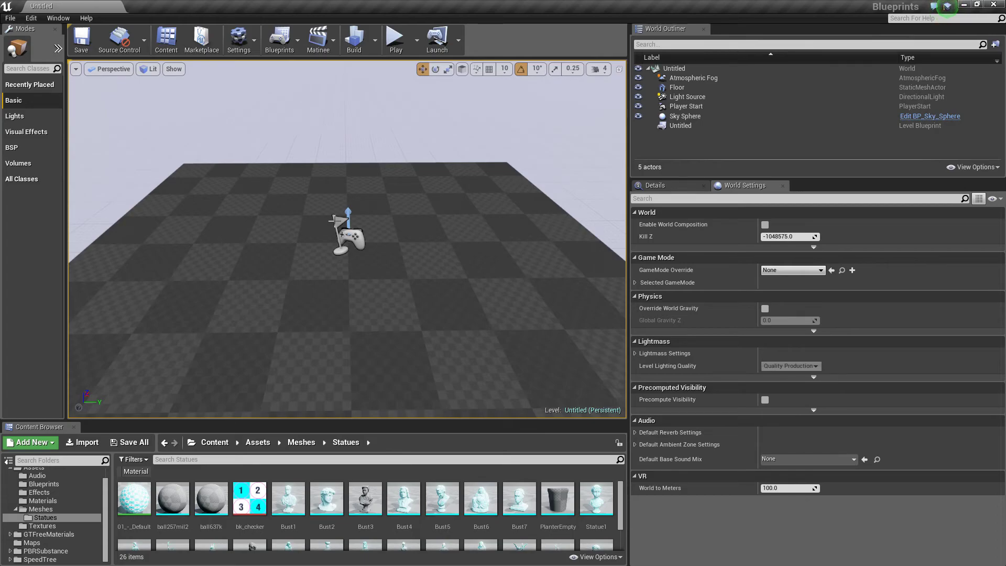
pyautogui.click(947, 7)
pyautogui.click(947, 6)
pyautogui.moveTo(304, 236); pyautogui.dragTo(173, 173, button='right')
pyautogui.press('w')
pyautogui.moveTo(294, 212); pyautogui.dragTo(303, 237, button='right')
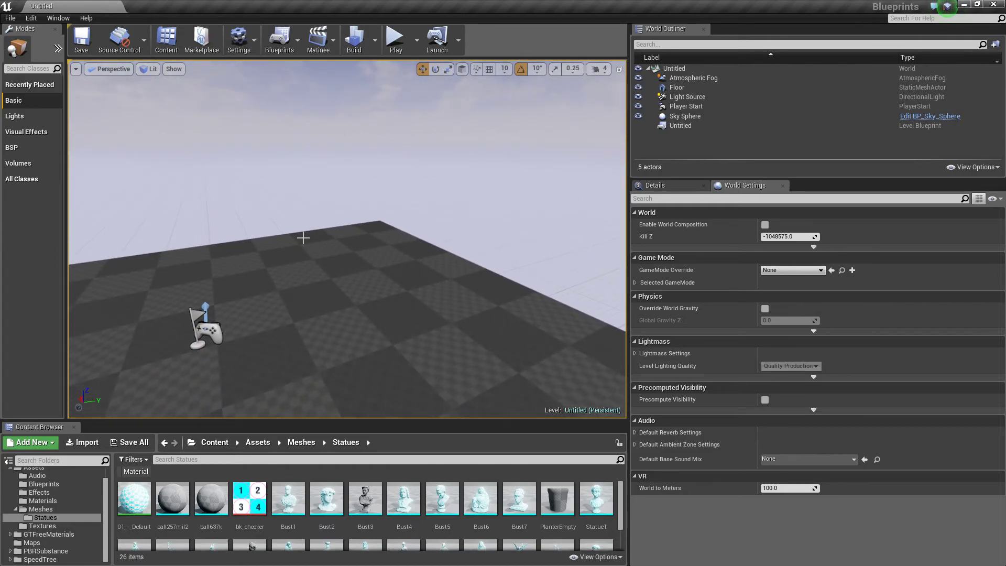
# - Look through the static meshes in the Statues folder with the asset area enlarged, checking the ball meshes' details
pyautogui.scroll(-1, 308, 485)
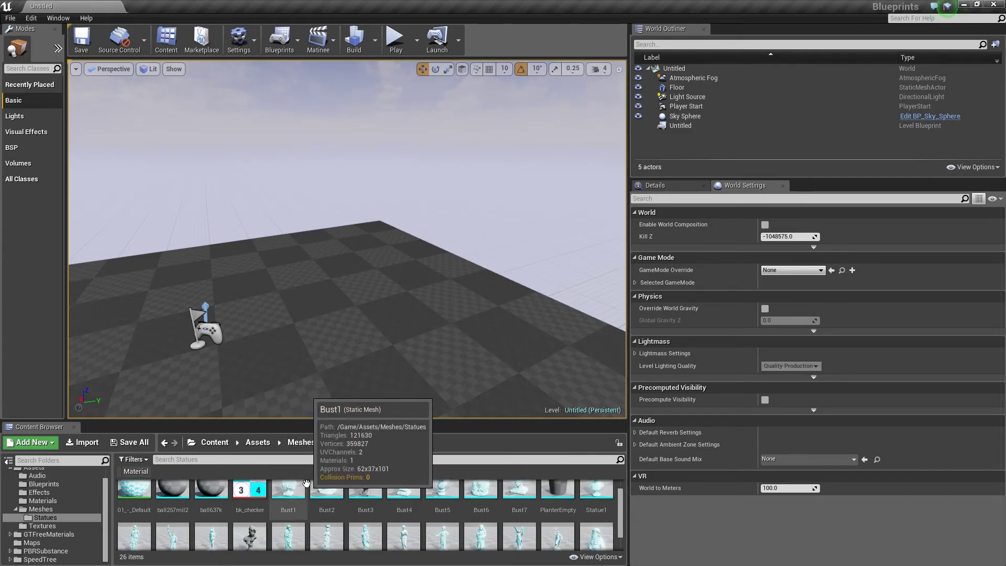
pyautogui.scroll(1, 309, 485)
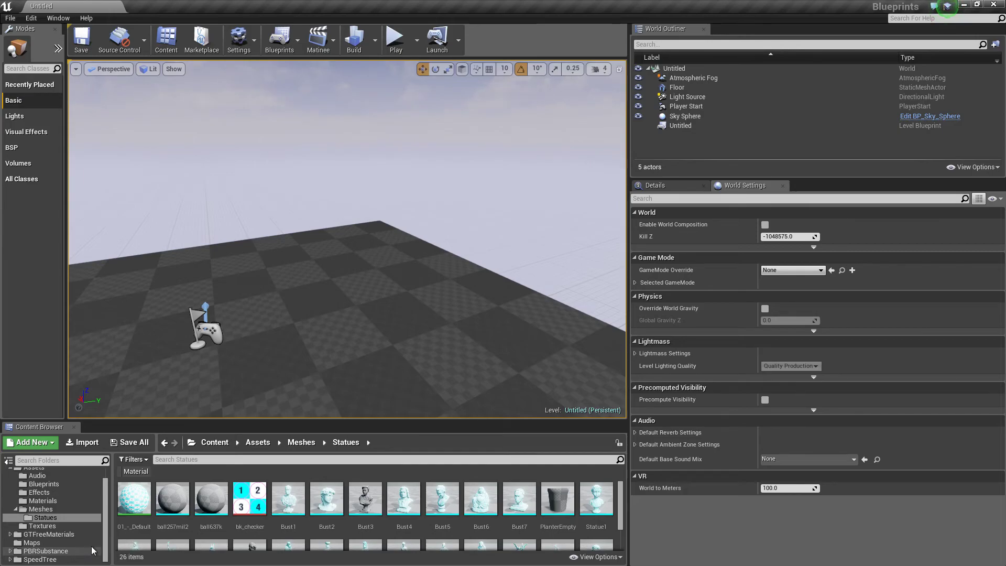
pyautogui.click(164, 511)
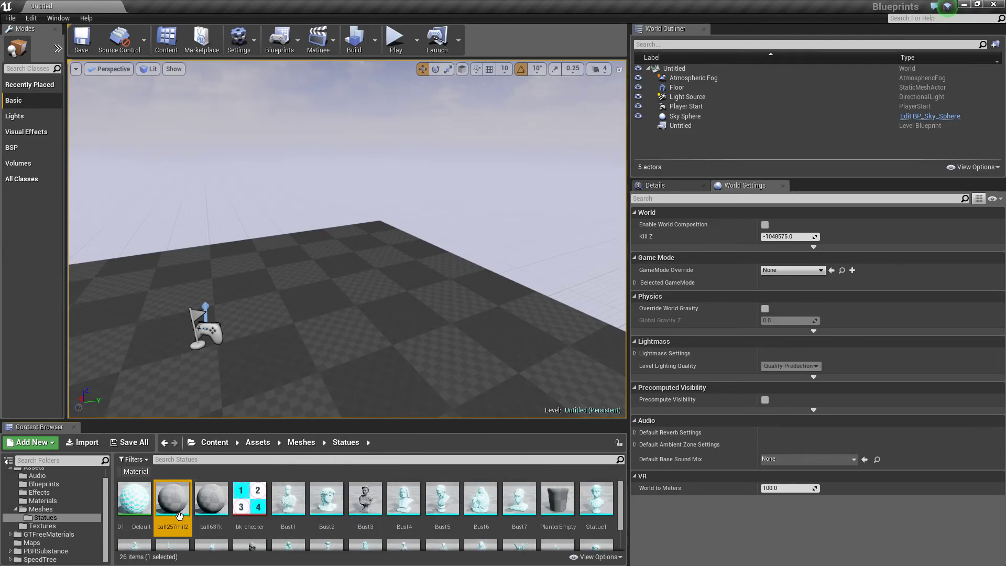
pyautogui.scroll(-2, 493, 527)
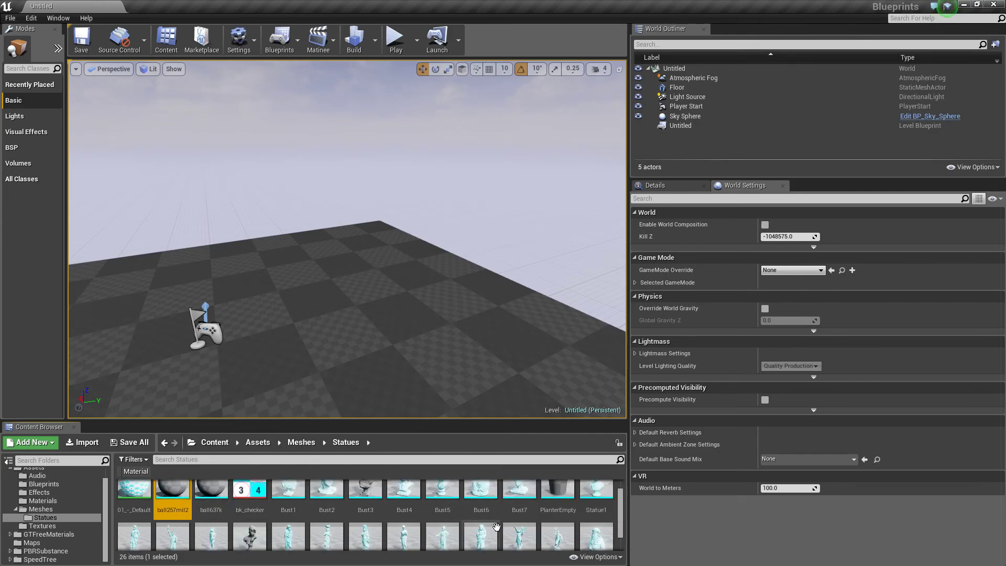
pyautogui.scroll(2, 493, 526)
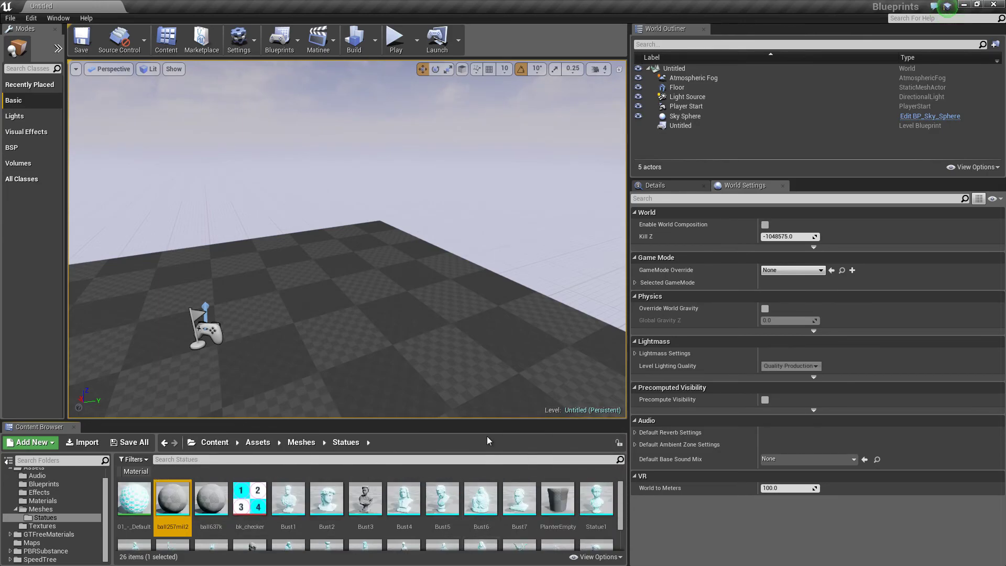
pyautogui.moveTo(487, 422); pyautogui.dragTo(487, 227)
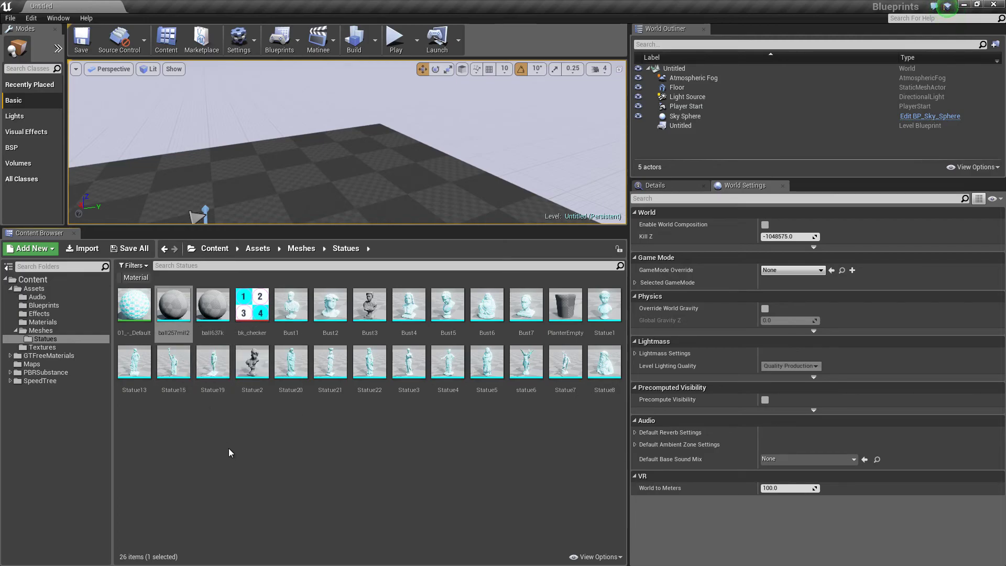
# - Enlarge the level viewport by shrinking the Content Browser and the World Outliner side, and check the viewport in full screen
pyautogui.moveTo(211, 310)
pyautogui.moveTo(140, 336)
pyautogui.moveTo(350, 225); pyautogui.dragTo(351, 425)
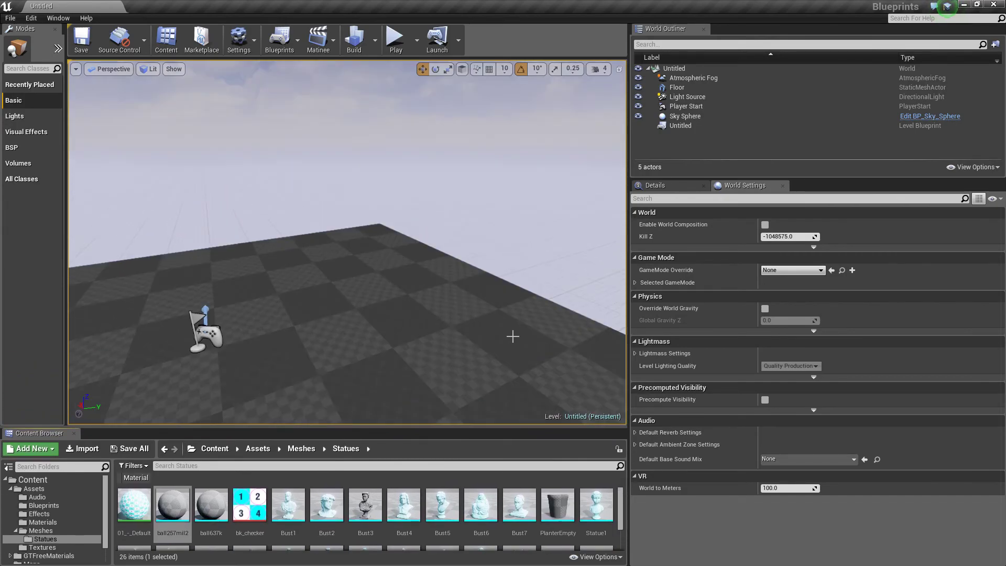
pyautogui.moveTo(628, 248); pyautogui.dragTo(778, 243)
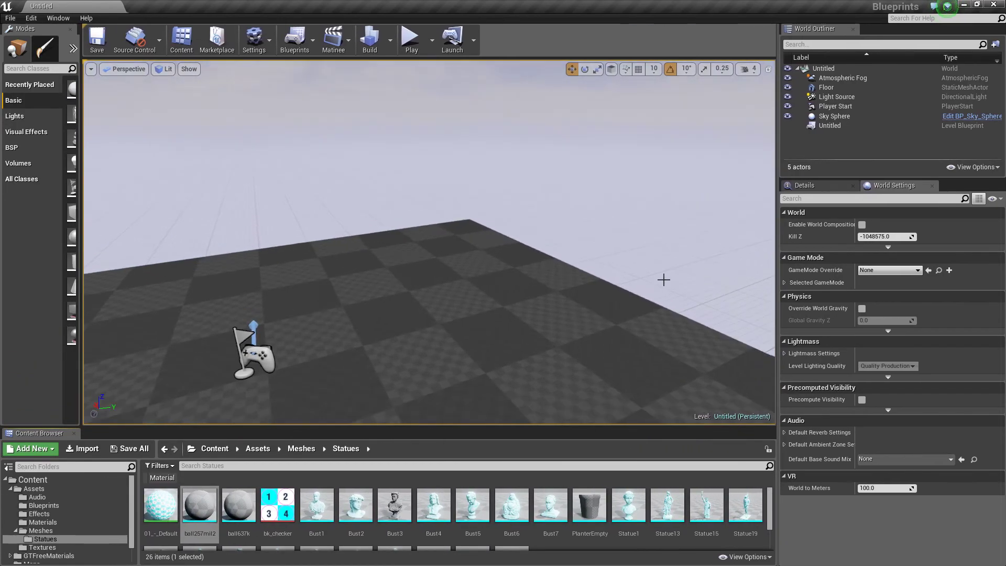
pyautogui.click(541, 262)
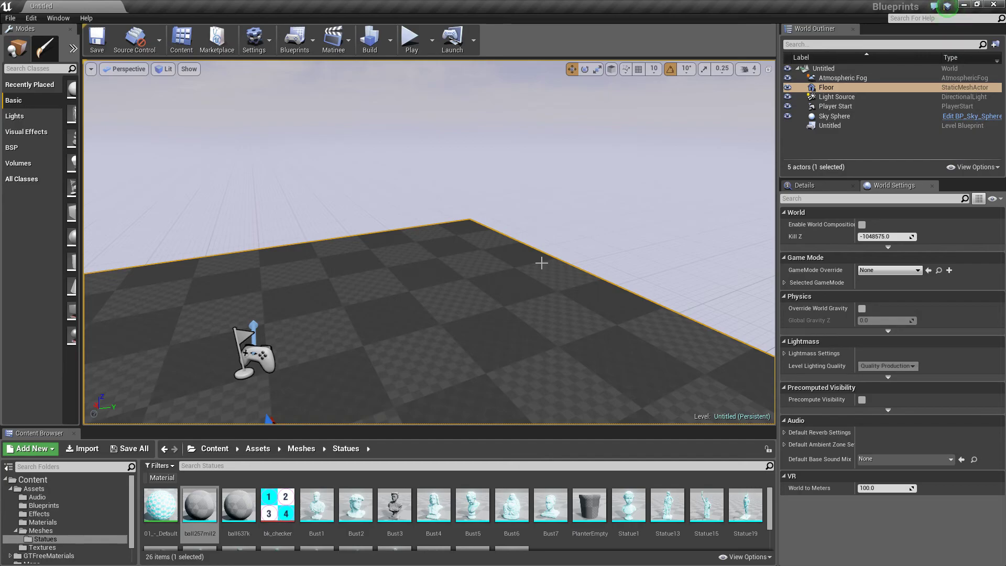
pyautogui.press('F11')
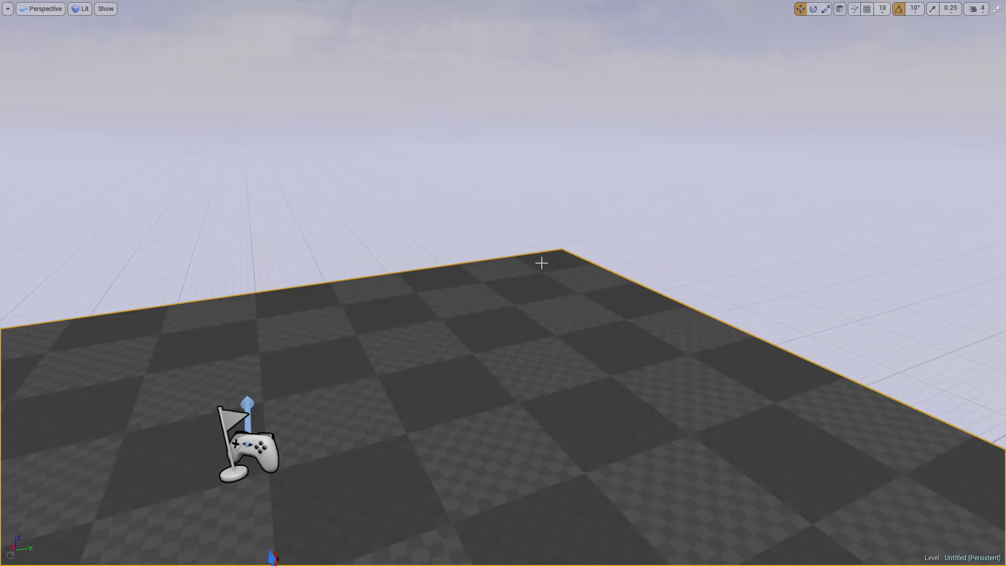
pyautogui.press('F11')
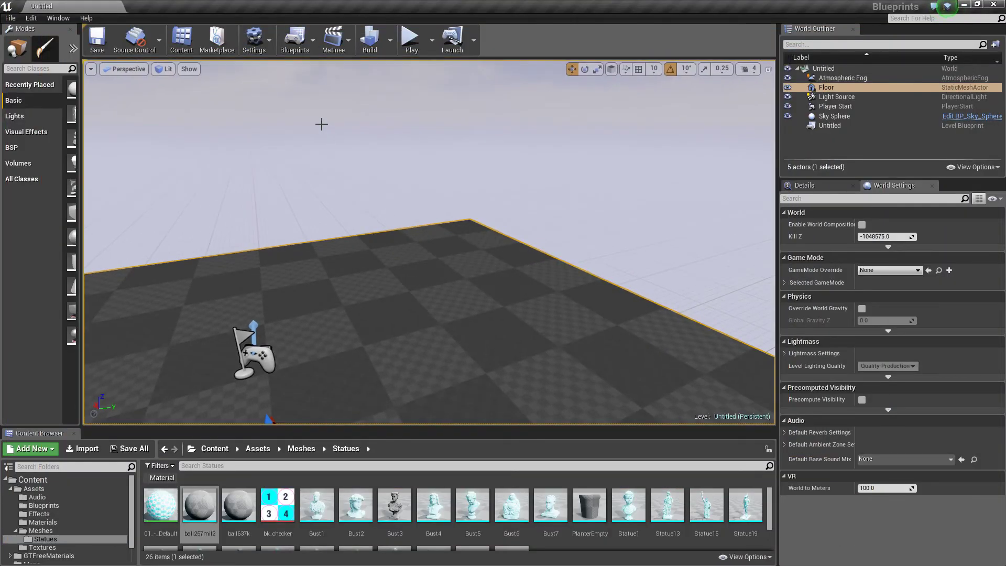
# - Look over the engine scalability and material quality options in the level editor settings
pyautogui.click(274, 50)
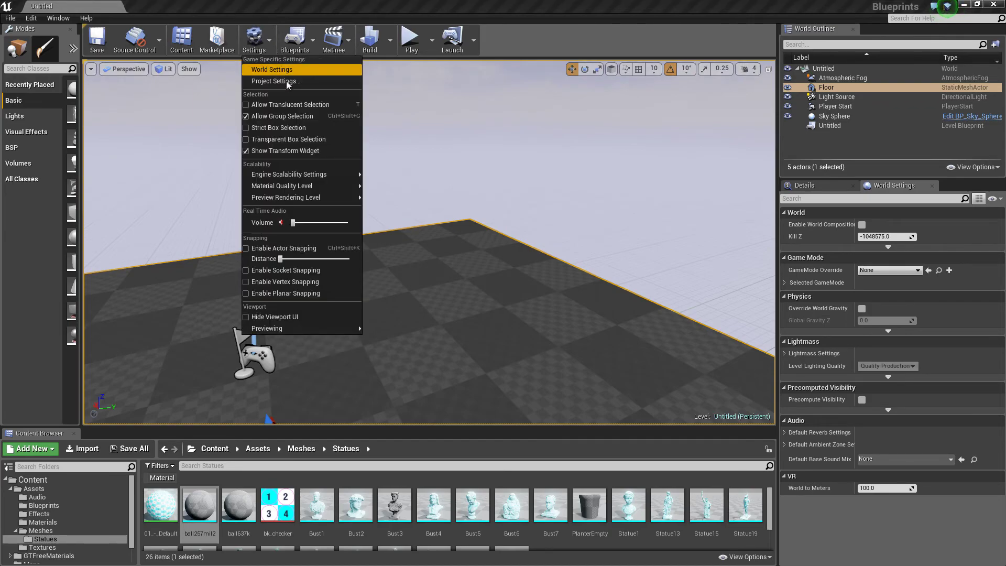
pyautogui.moveTo(300, 179)
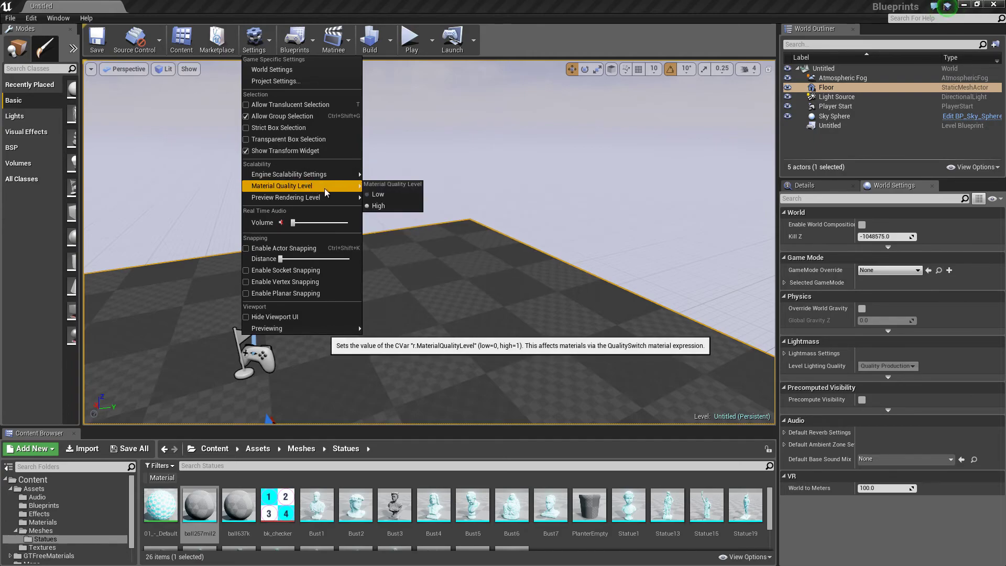
pyautogui.click(521, 18)
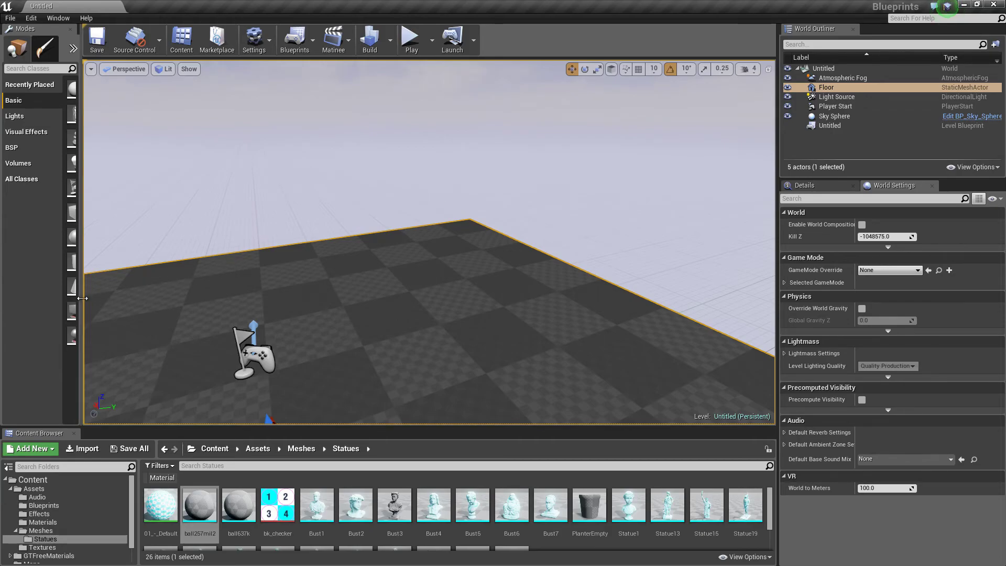
# - Widen the Modes area to show the placeable actors' names, and turn the camera toward the floor and sky
pyautogui.moveTo(81, 293); pyautogui.dragTo(204, 281)
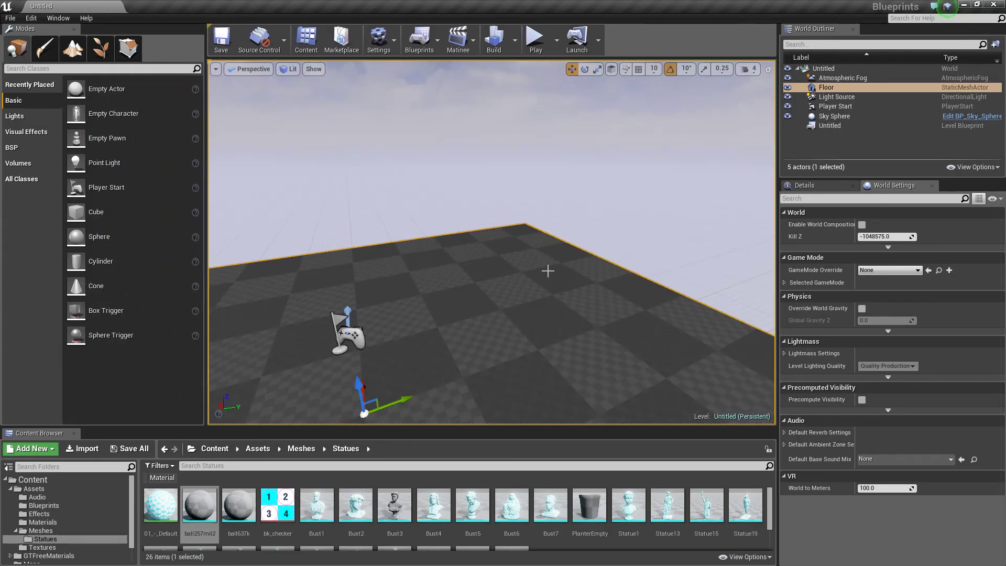
pyautogui.click(580, 218)
pyautogui.moveTo(533, 273); pyautogui.dragTo(518, 286, button='right')
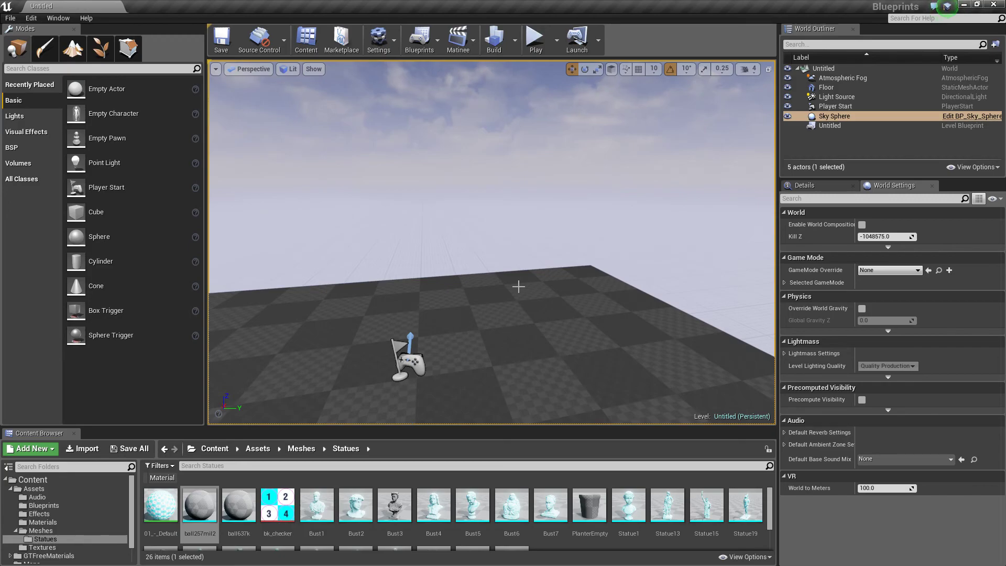
# - Play the untitled level in full screen and display the frame rate counter with the console command stat fps
pyautogui.press('F11')
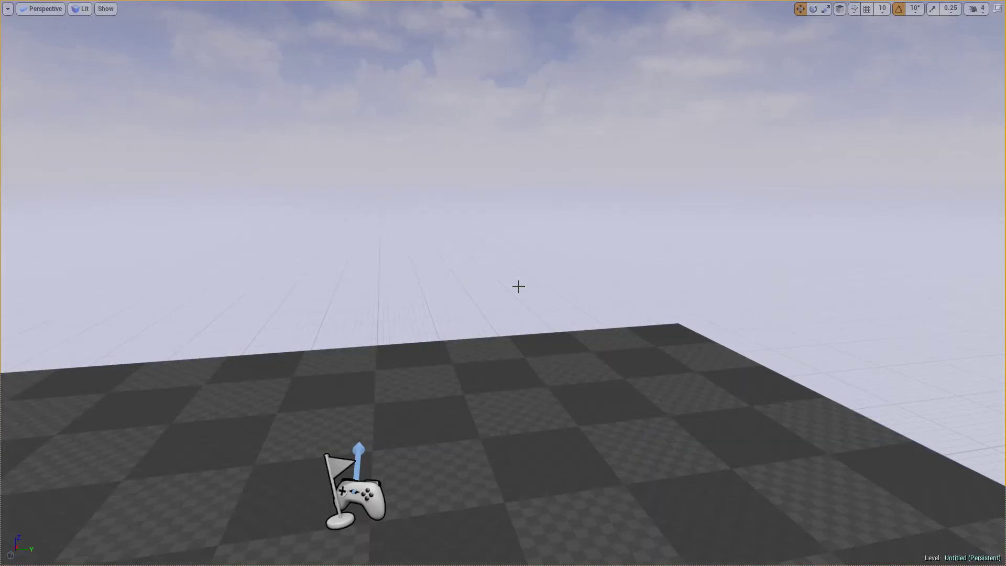
pyautogui.hotkey('alt', 'p')
pyautogui.press('`')
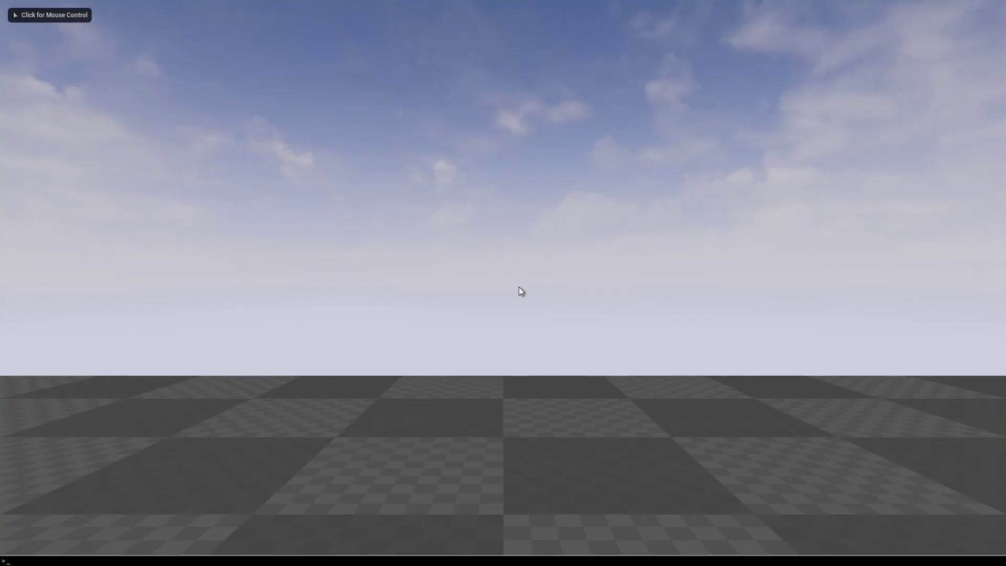
pyautogui.write('sa')
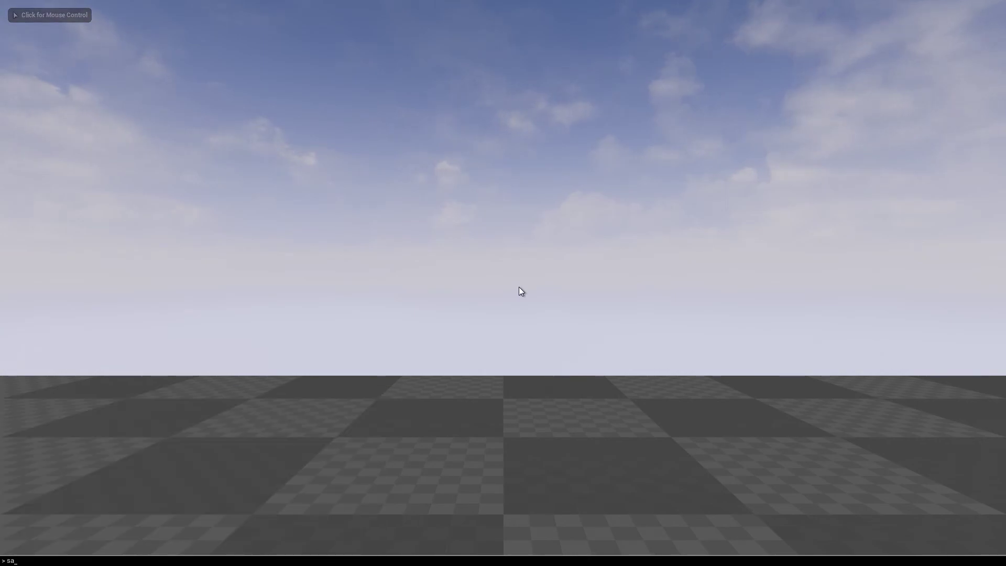
pyautogui.press('BackSpace')
pyautogui.write('tat ')
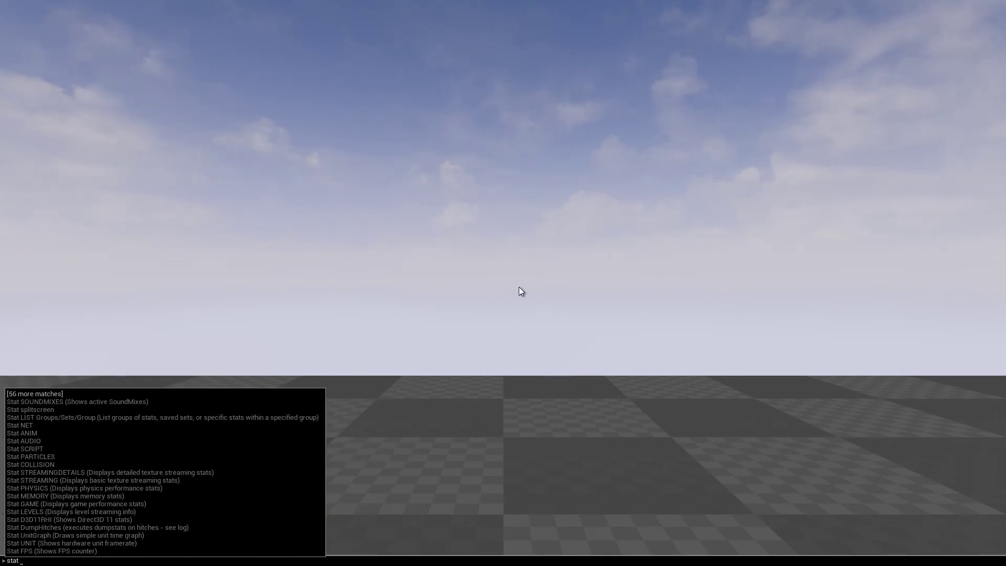
pyautogui.write('fps')
pyautogui.press('Return')
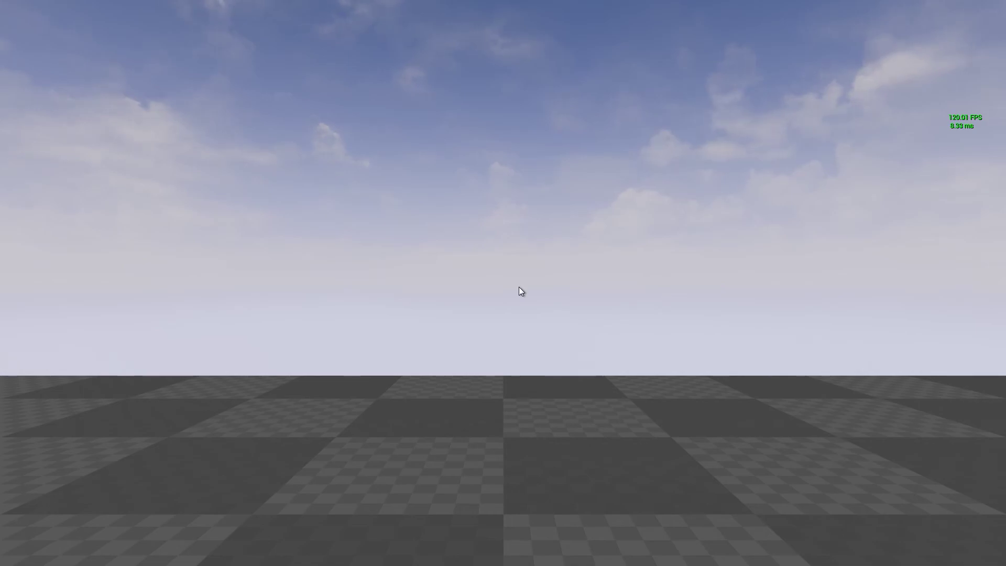
# - Fly around the nearly empty level to check its frame rate, and end the play session
pyautogui.click(519, 287)
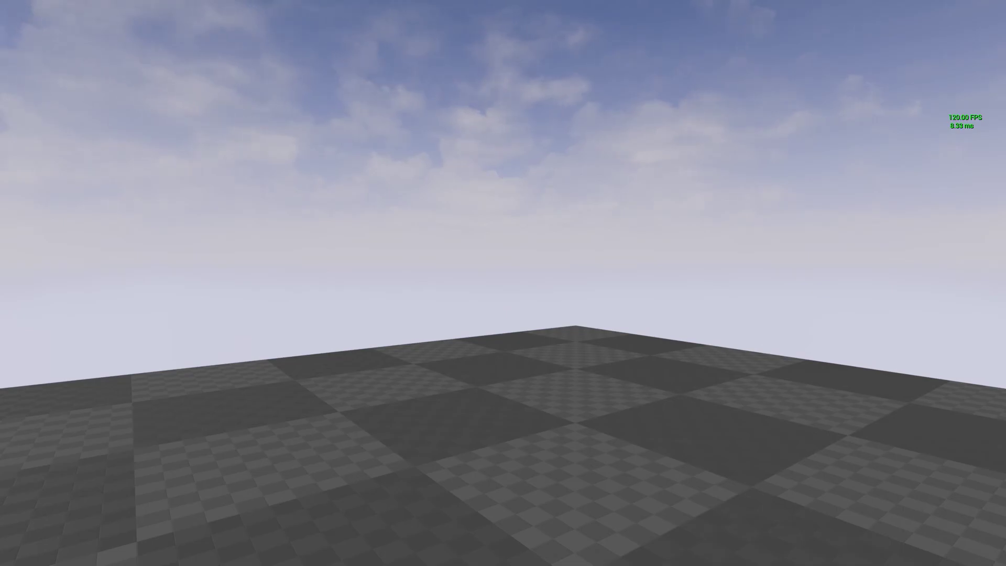
pyautogui.press('w')
pyautogui.press('a')
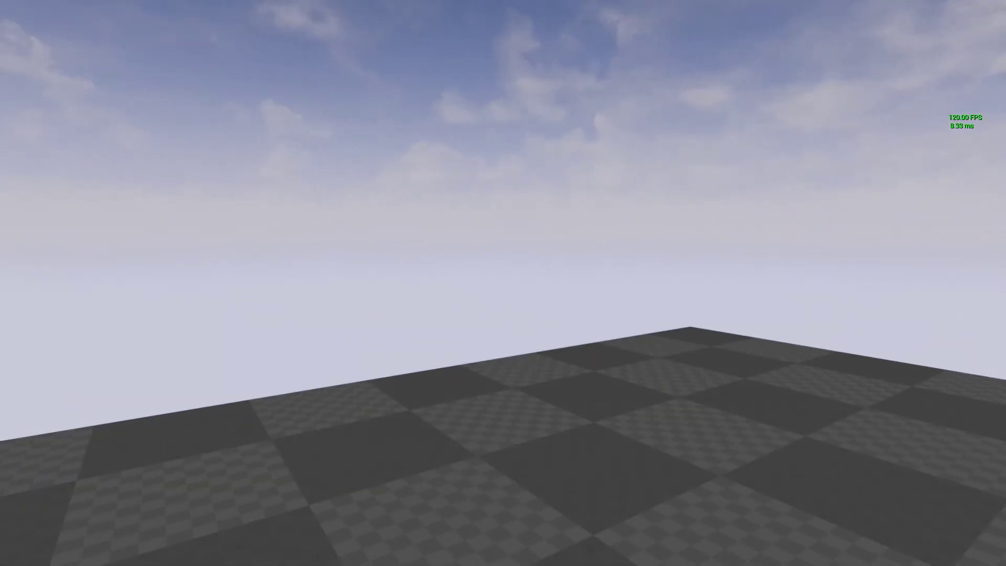
pyautogui.hotkey('shift', 'F1')
pyautogui.press('F11')
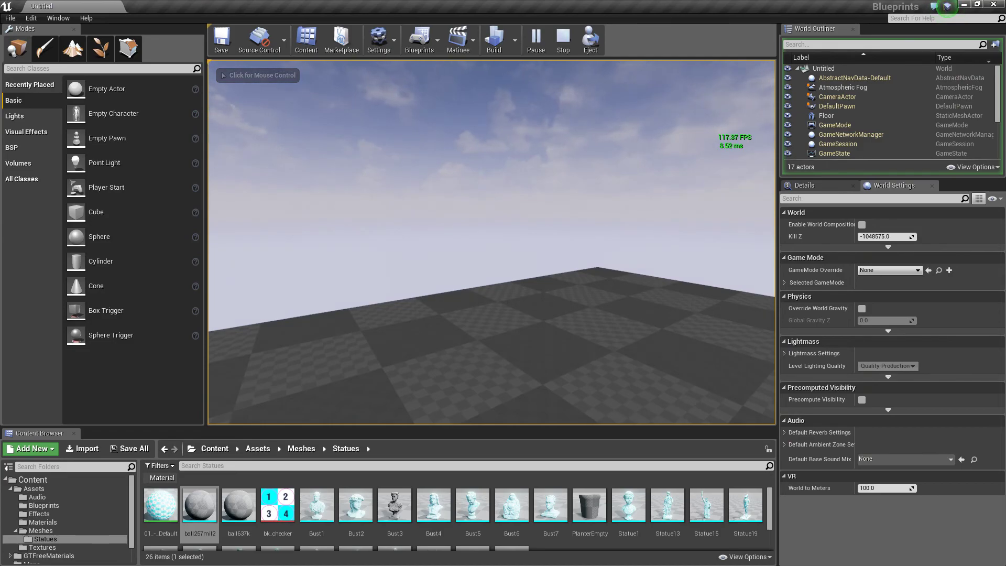
pyautogui.press('Escape')
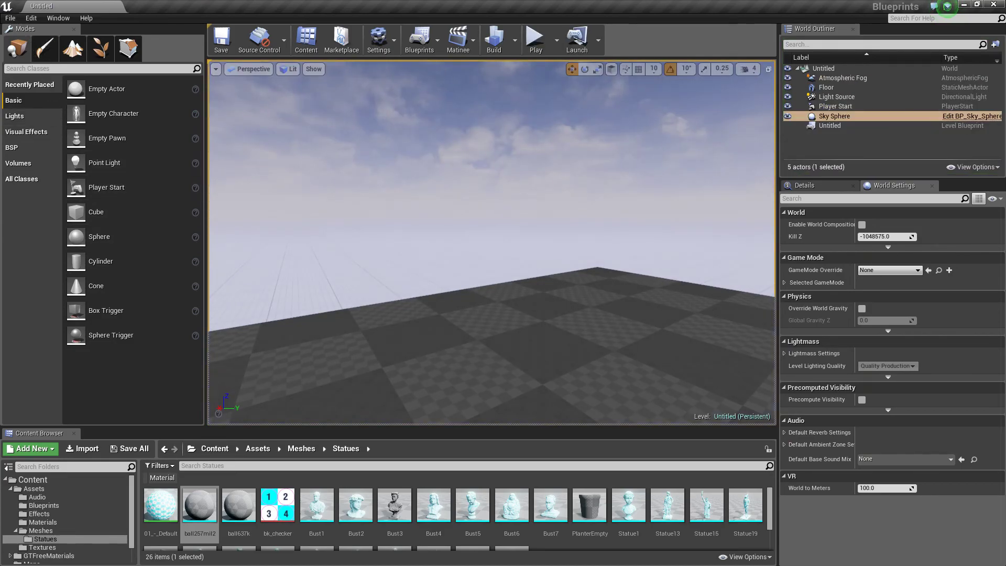
# - Open the BlueprintOffice level from the Maps folder
pyautogui.click(10, 18)
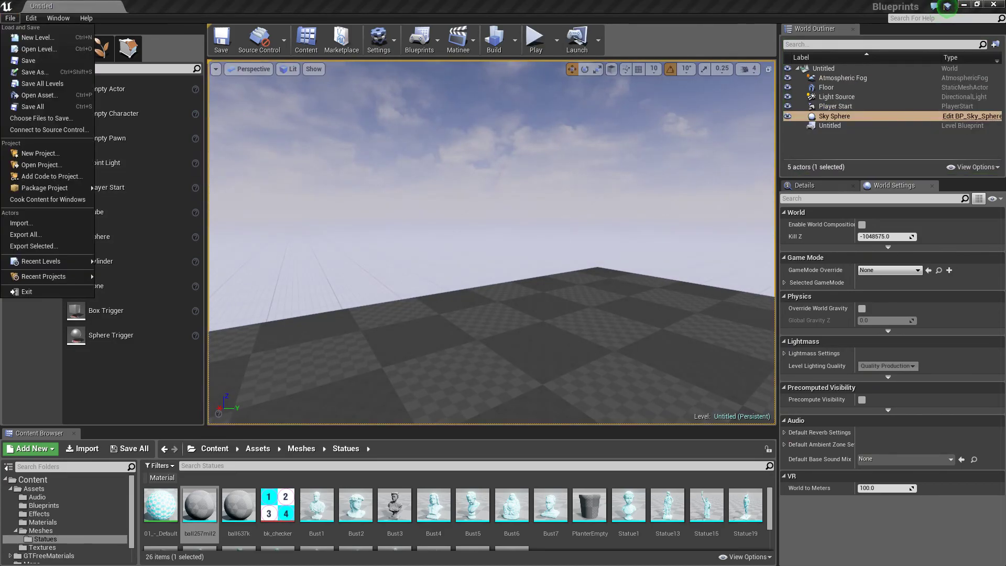
pyautogui.click(53, 53)
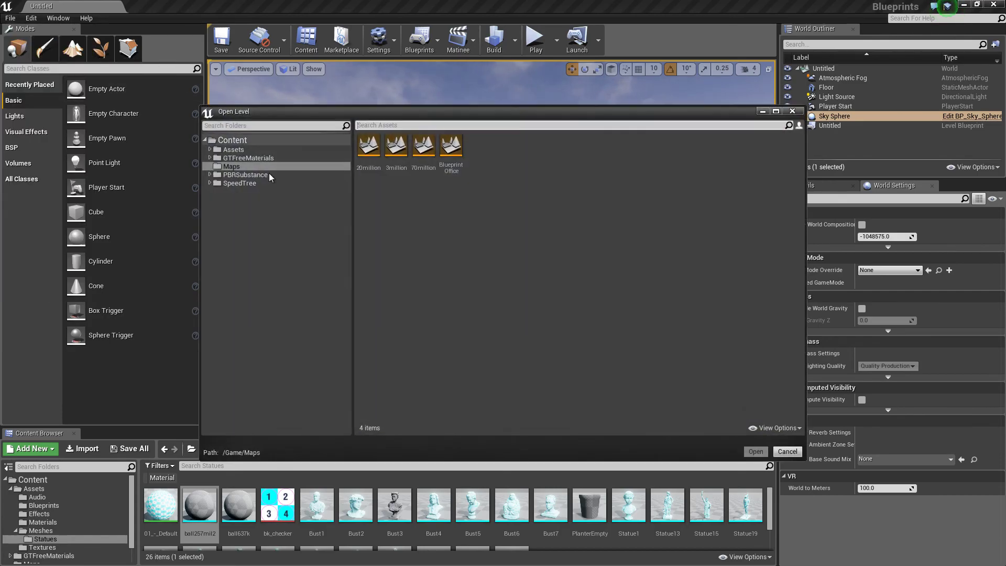
pyautogui.doubleClick(450, 150)
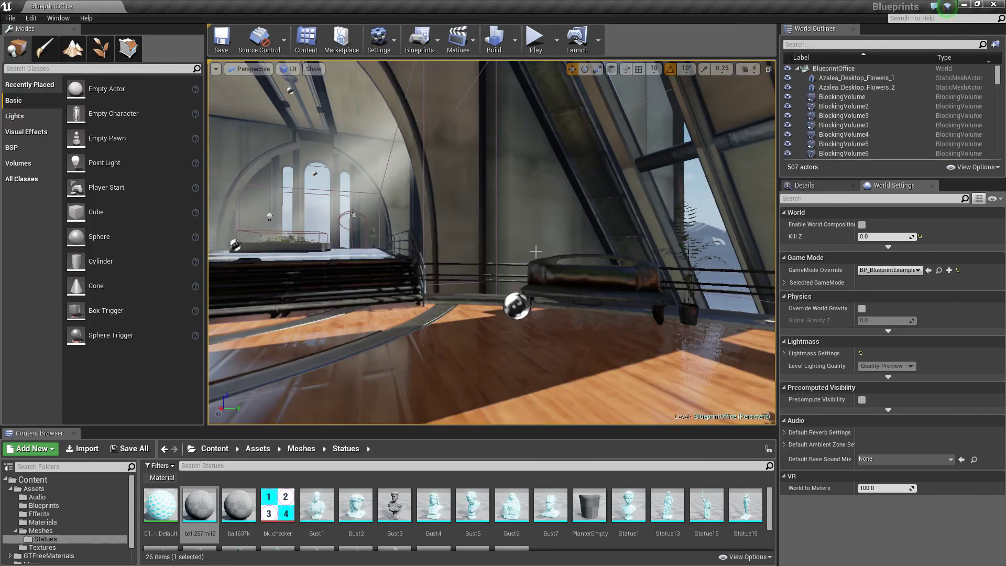
# - Explore the office interior around the tree in full screen, checking the frame rate in play, and end the play session
pyautogui.moveTo(536, 256); pyautogui.dragTo(734, 254, button='right')
pyautogui.press('w')
pyautogui.moveTo(482, 251); pyautogui.dragTo(522, 246, button='right')
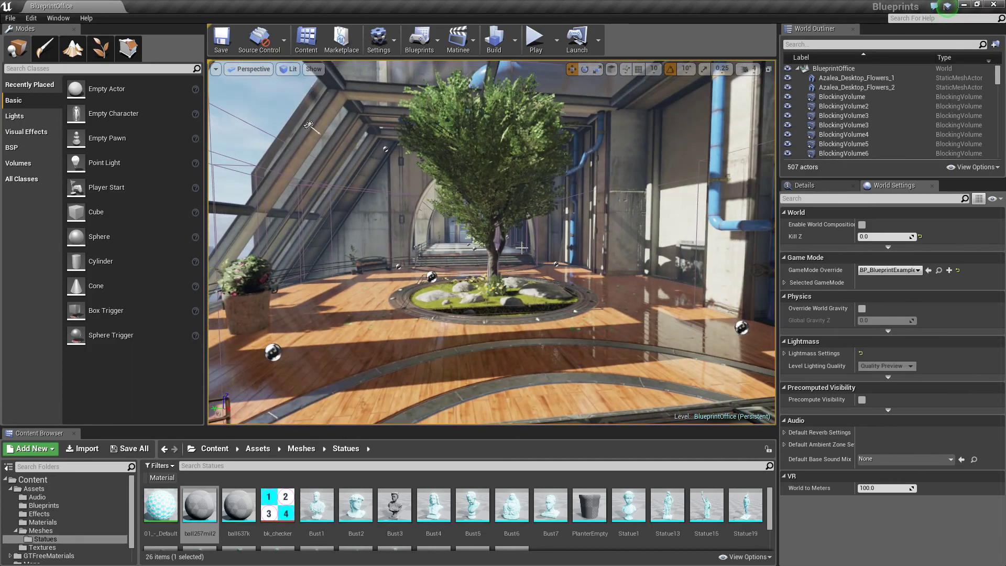
pyautogui.press('F11')
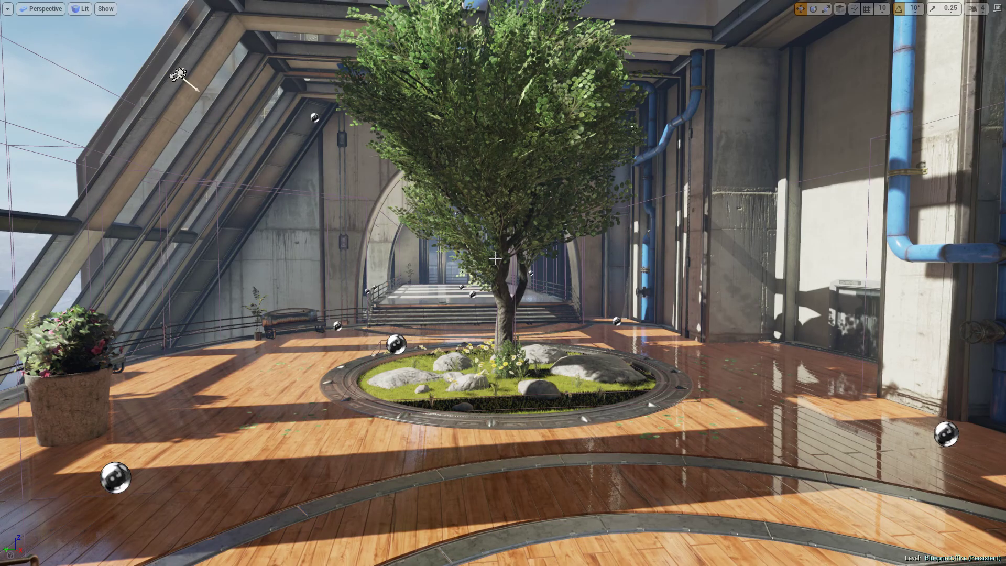
pyautogui.moveTo(495, 258); pyautogui.dragTo(696, 262, button='right')
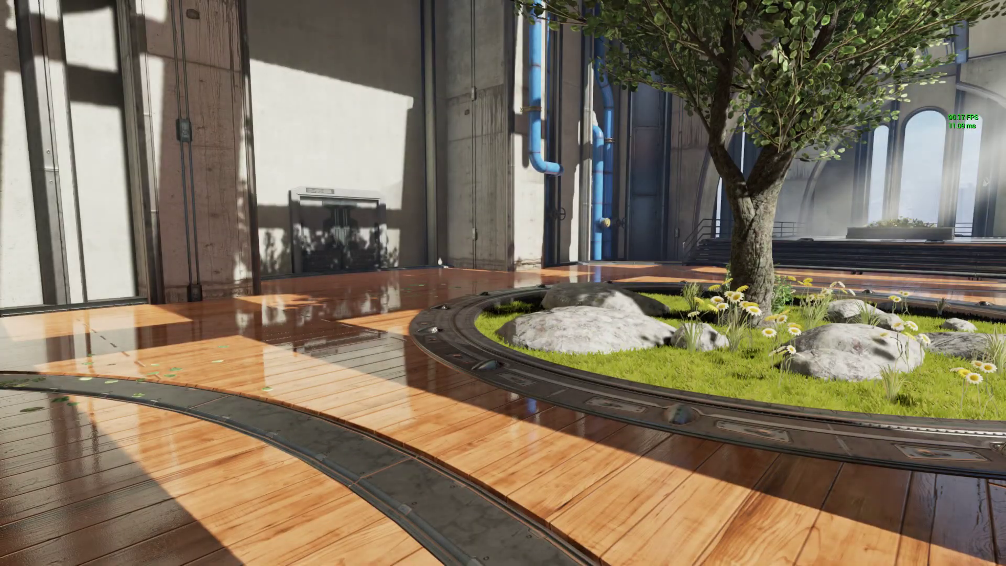
pyautogui.press('F11')
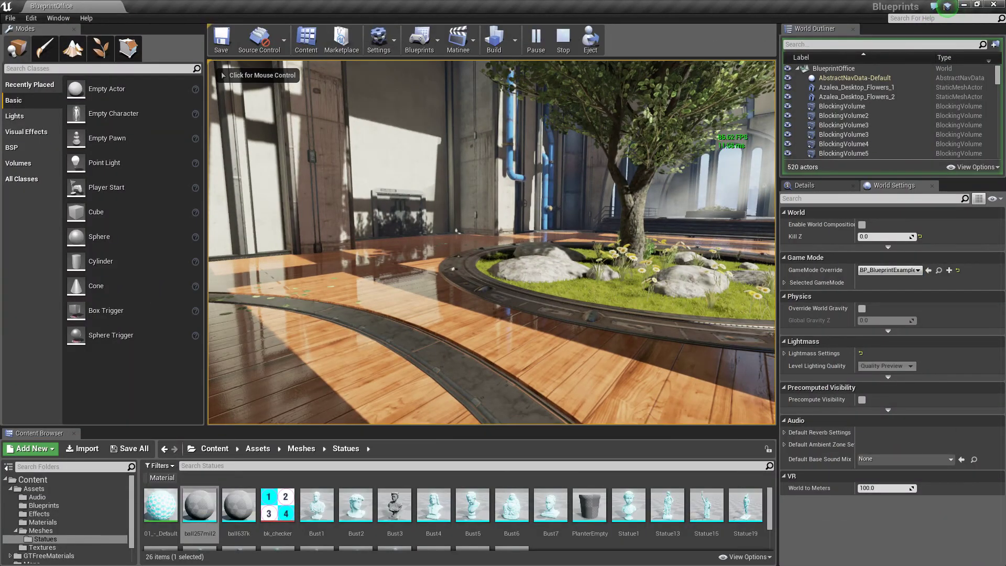
pyautogui.press('Escape')
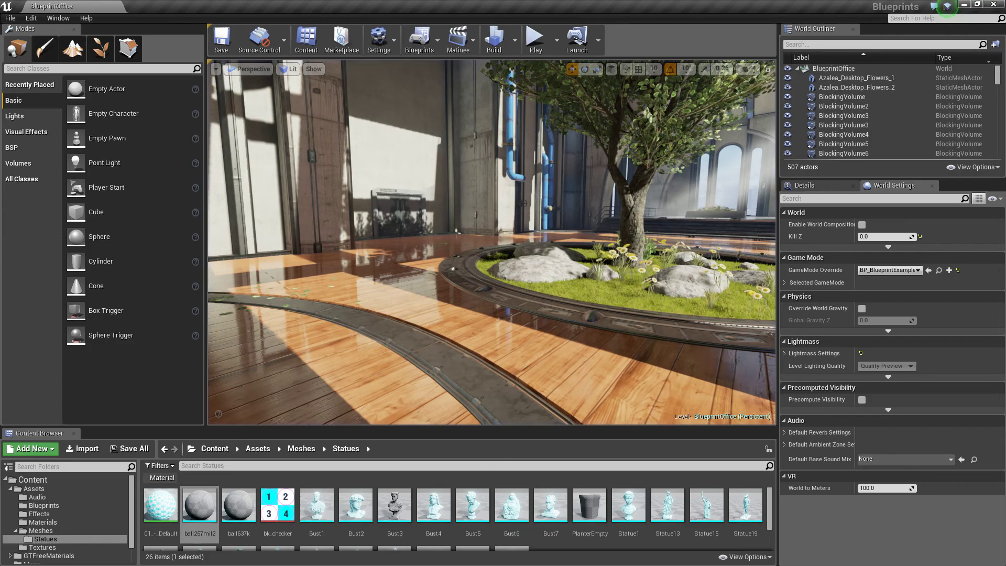
# - Open the 3million level and show its viewport in full screen
pyautogui.click(9, 19)
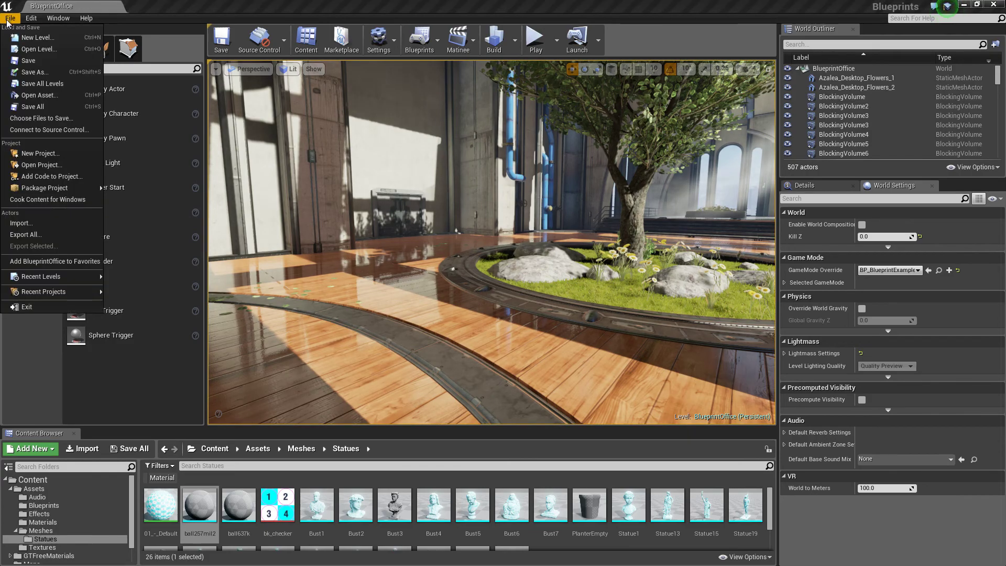
pyautogui.click(50, 55)
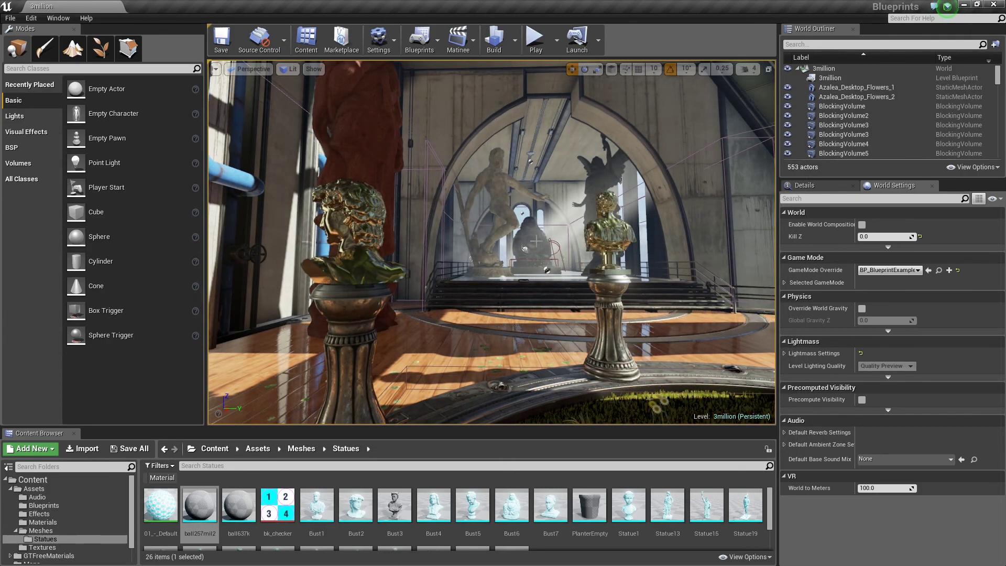
pyautogui.moveTo(491, 242); pyautogui.dragTo(508, 170, button='right')
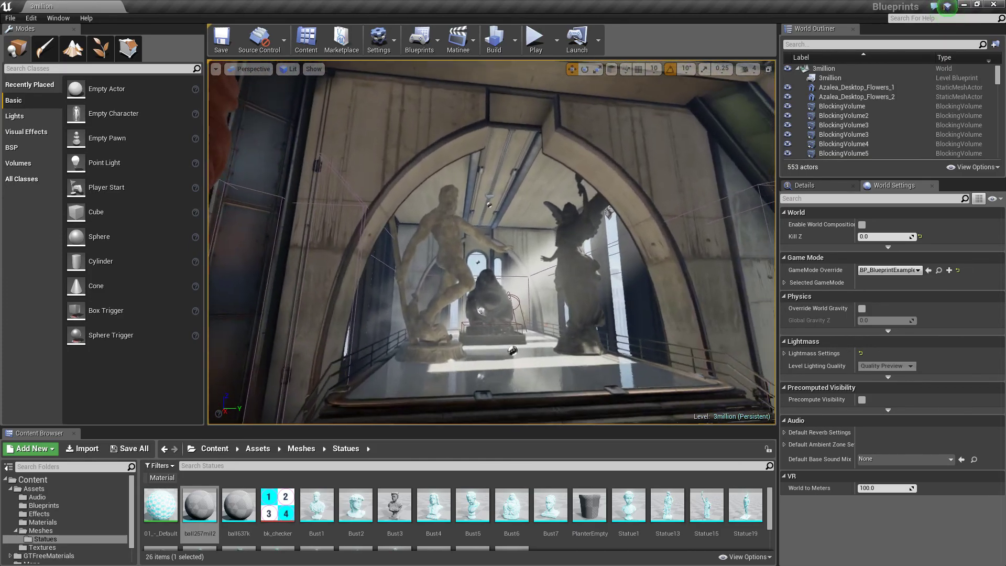
pyautogui.moveTo(491, 242); pyautogui.dragTo(539, 252, button='right')
pyautogui.press('F11')
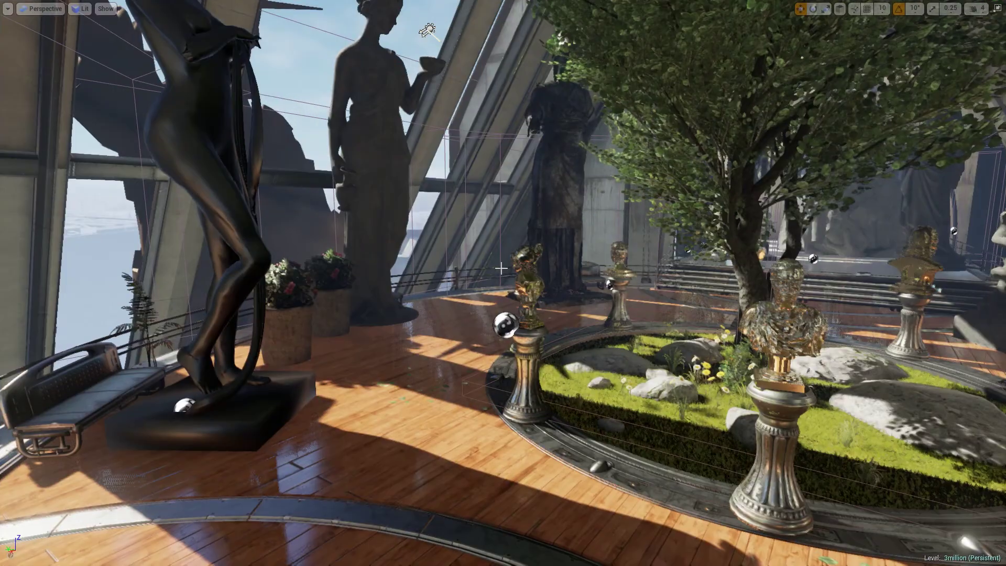
# - Inspect the large statues and gilded busts around the tree in the 3million level's viewport
pyautogui.moveTo(448, 258); pyautogui.dragTo(406, 202, button='right')
pyautogui.moveTo(602, 246); pyautogui.dragTo(647, 282, button='right')
pyautogui.press('a')
pyautogui.press('w')
pyautogui.moveTo(477, 283); pyautogui.dragTo(485, 374, button='right')
pyautogui.press('a')
pyautogui.press('w')
pyautogui.press('s')
pyautogui.press('a')
pyautogui.press('d')
pyautogui.press('w')
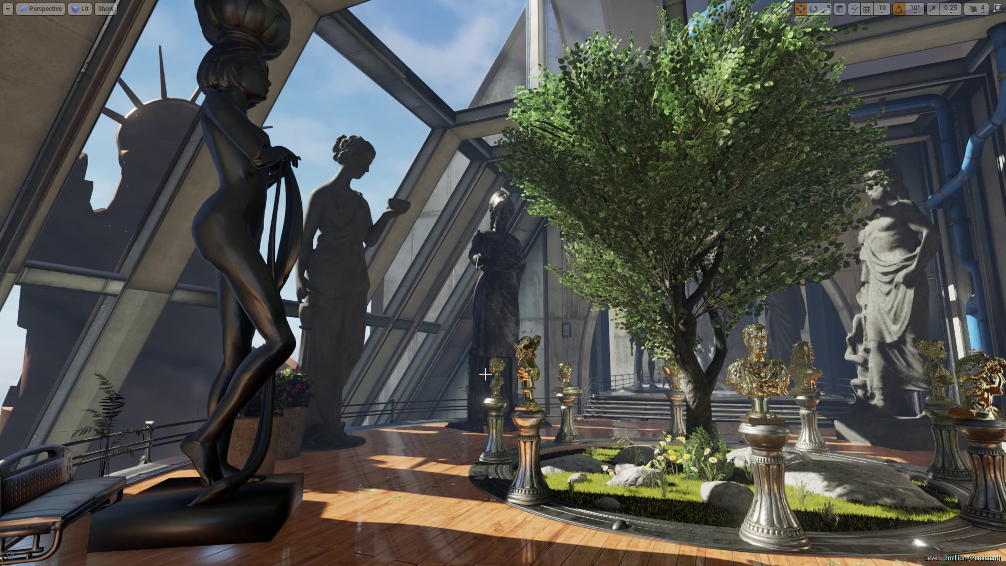
# - Play the 3million level and move past the statues to both raised platforms, checking the frame rate
pyautogui.click(485, 374)
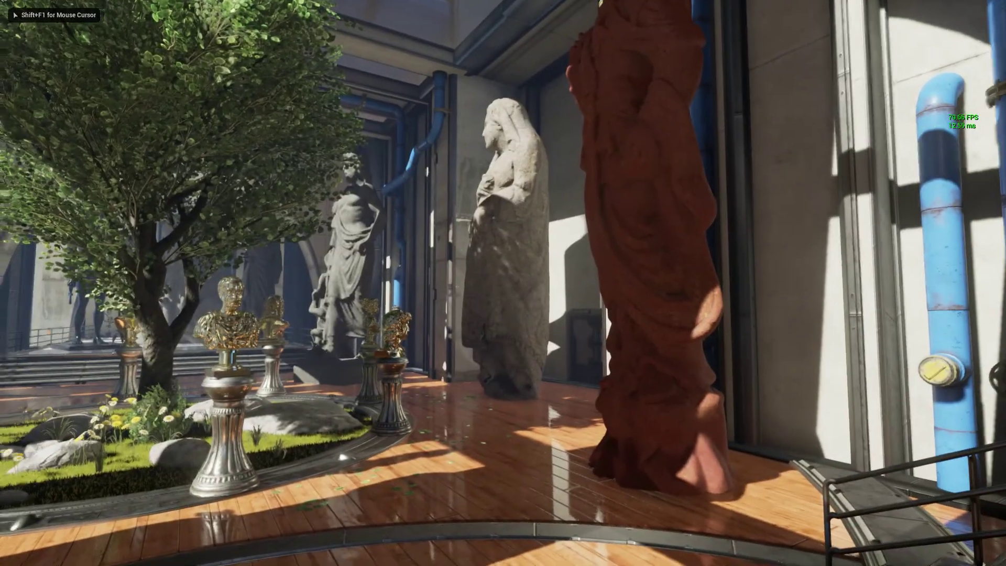
pyautogui.press('w')
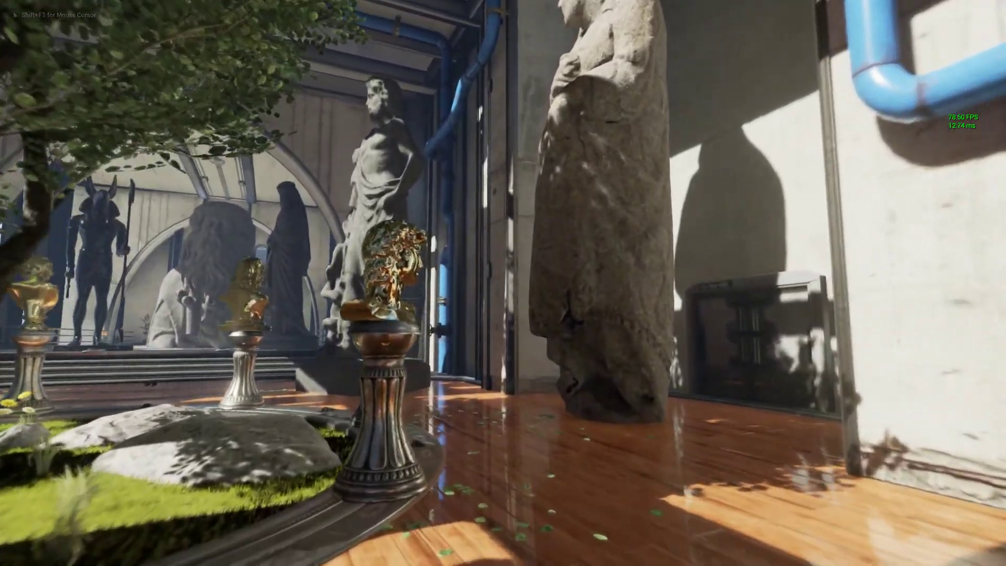
pyautogui.press('w')
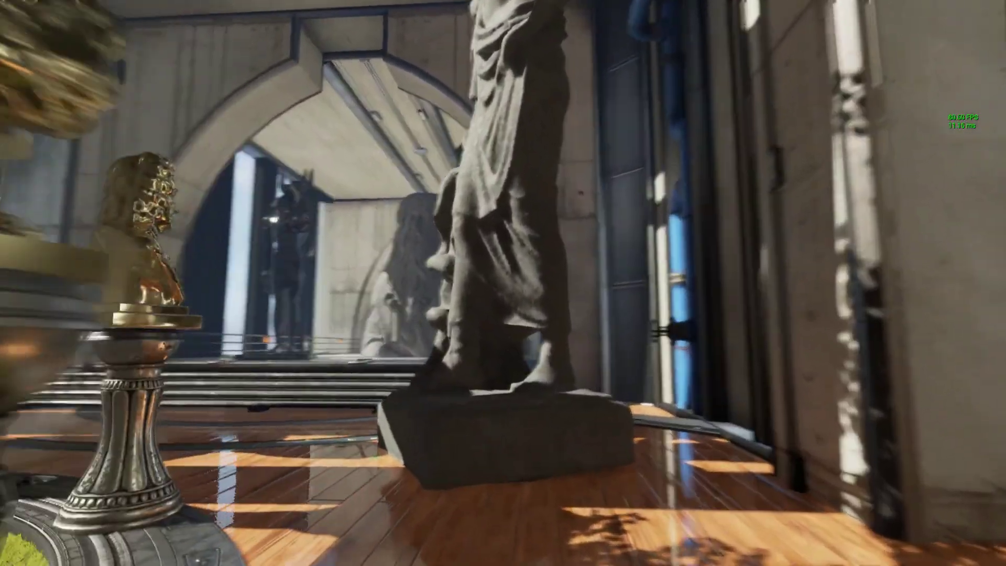
pyautogui.press('w')
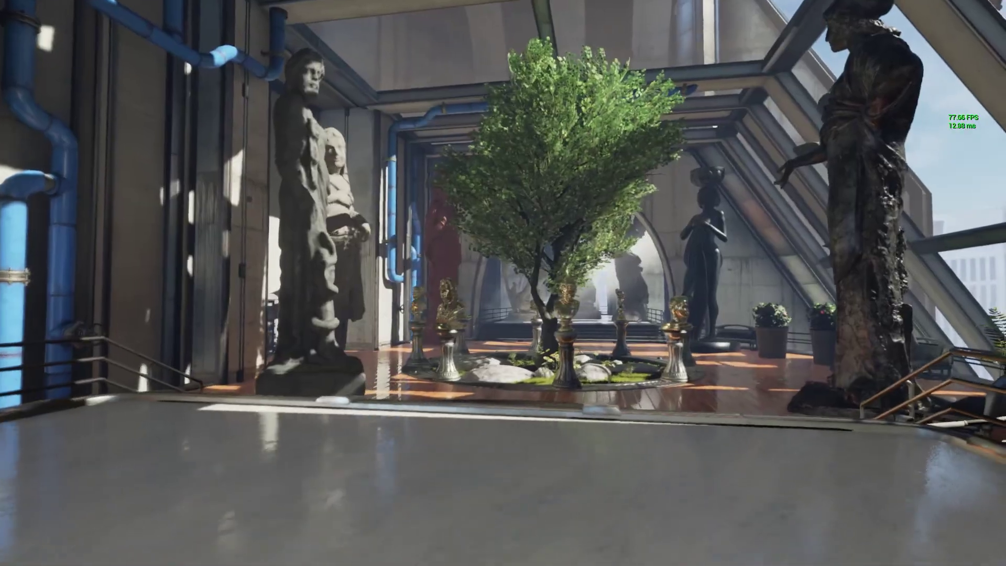
pyautogui.press('w')
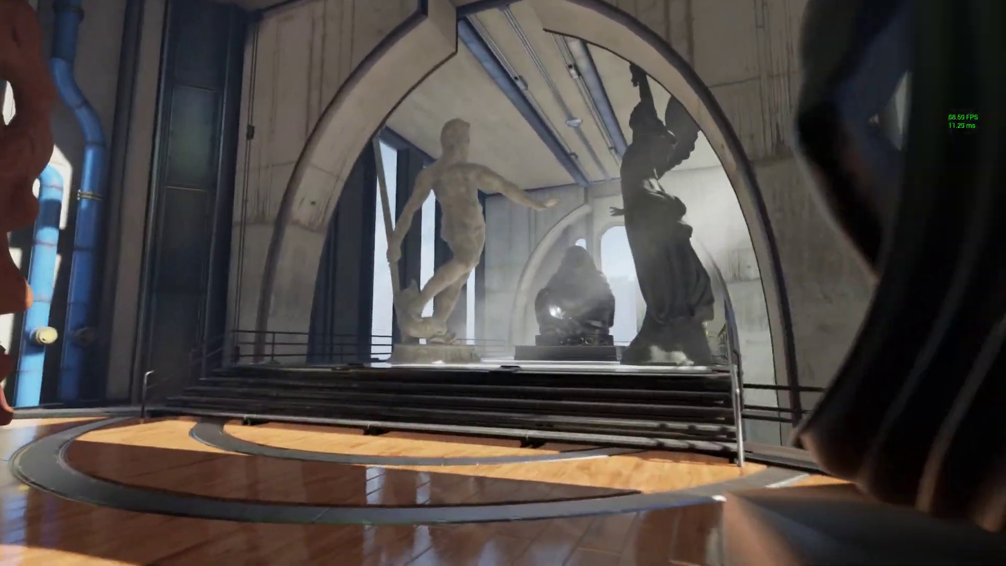
pyautogui.press('w')
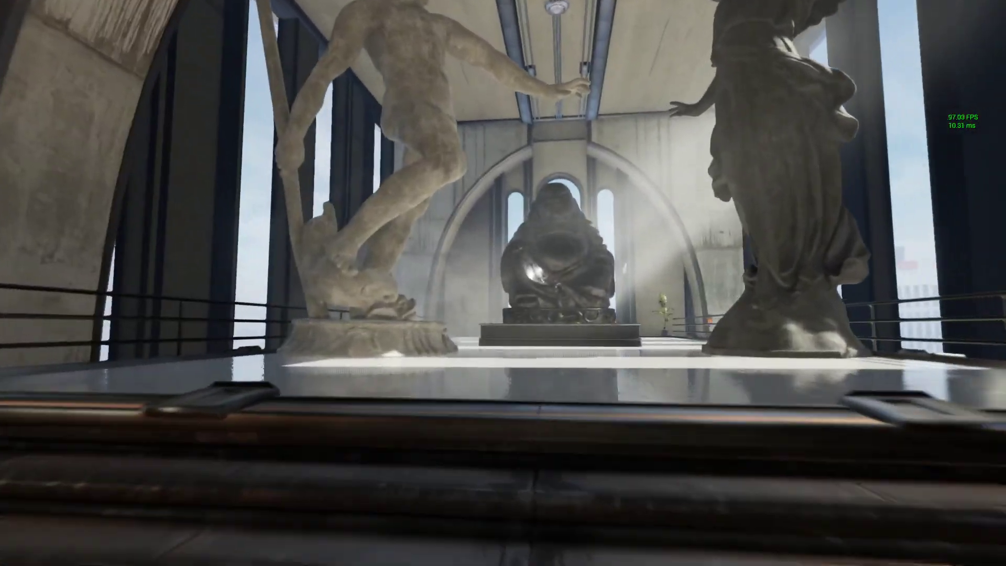
pyautogui.press('w')
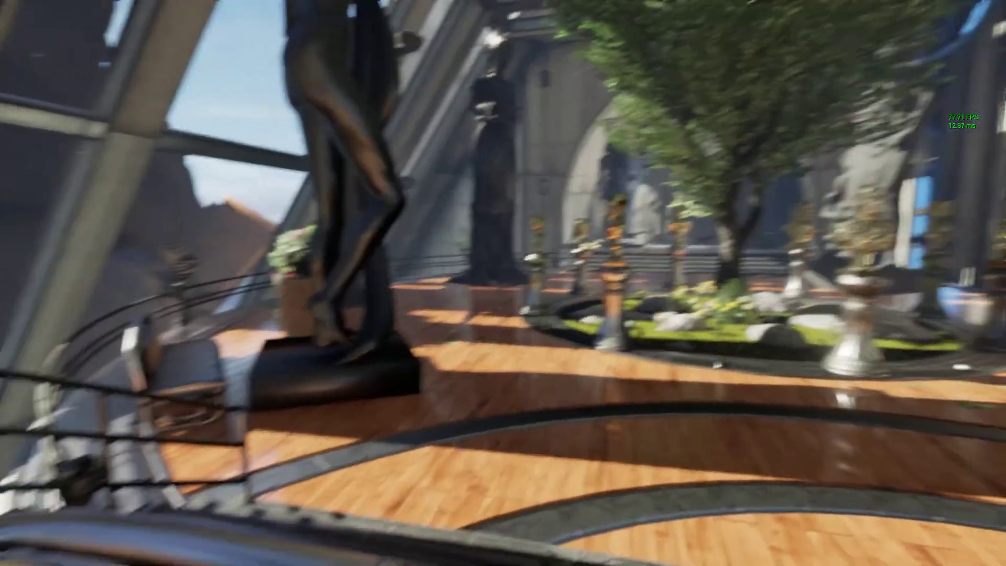
# - Circle the tree again to the seated Buddha statue, checking the frame rate, and end the play session
pyautogui.press('s')
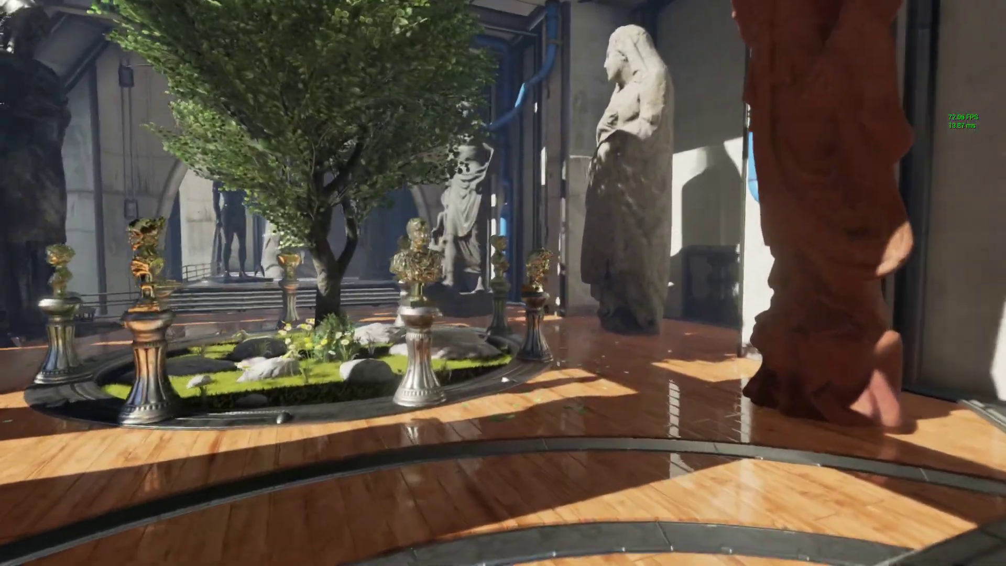
pyautogui.press('w')
pyautogui.press('w')
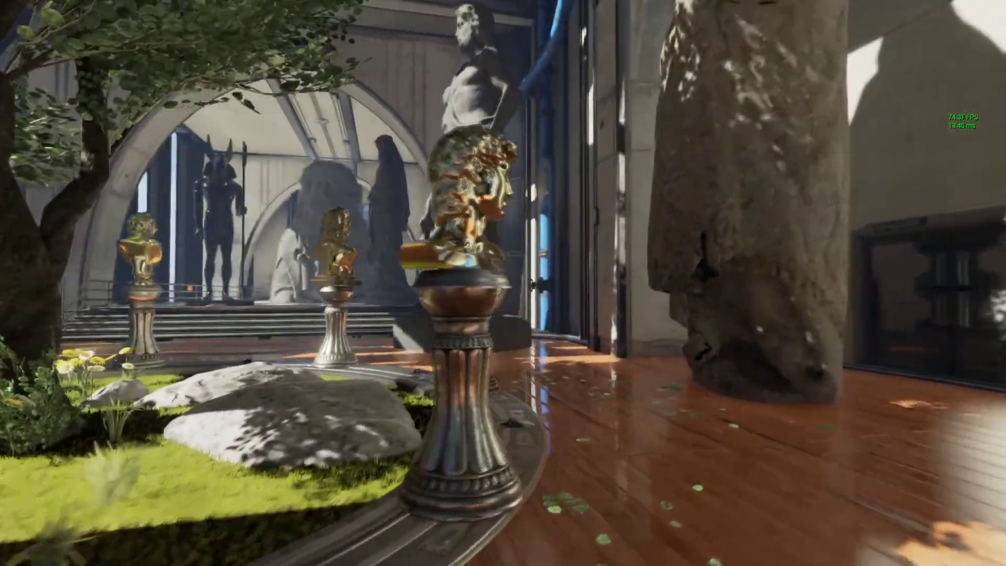
pyautogui.press('w')
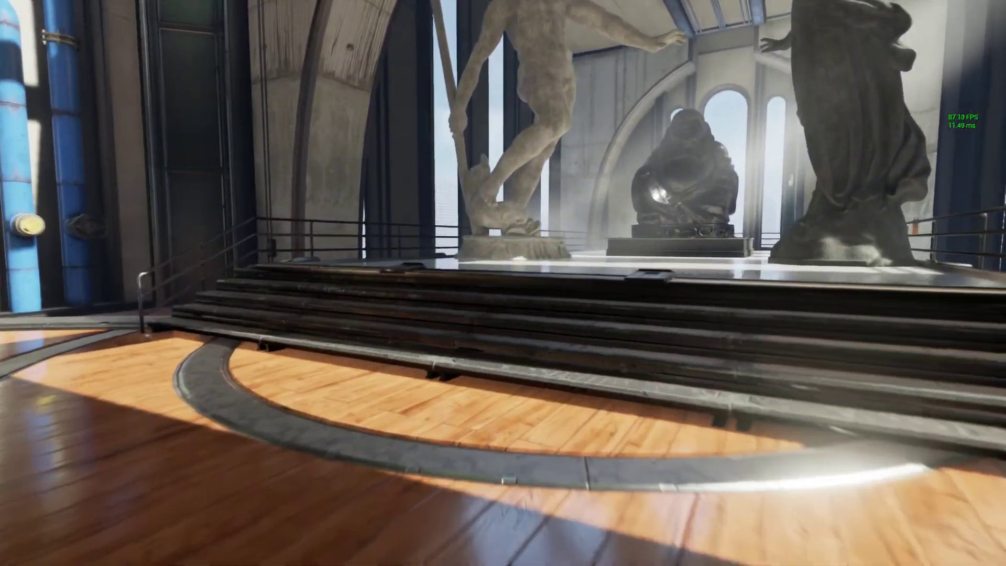
pyautogui.press('w')
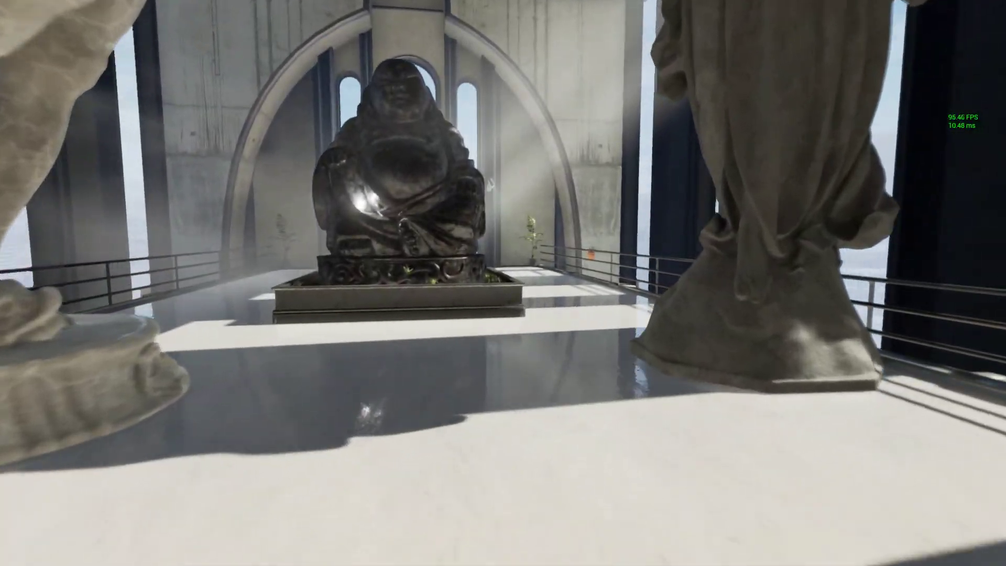
pyautogui.press('w')
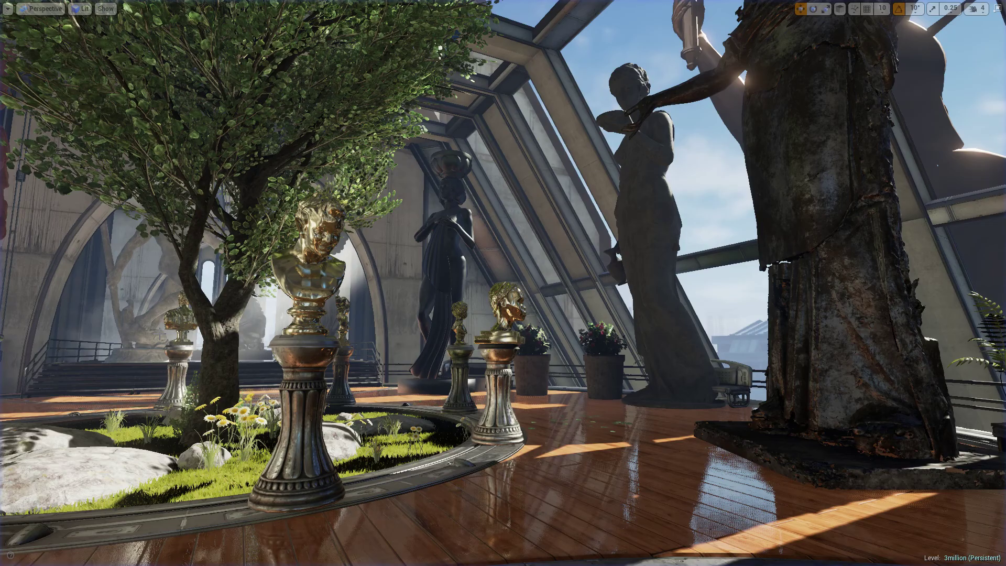
# - Leave the full-screen view and open the 20million level from the Maps folder
pyautogui.press('F11')
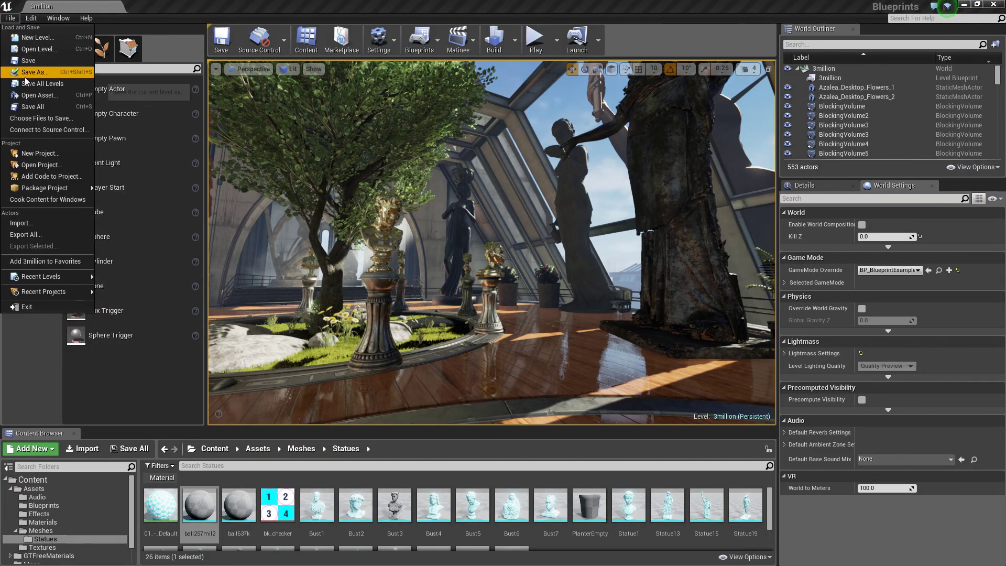
pyautogui.click(39, 50)
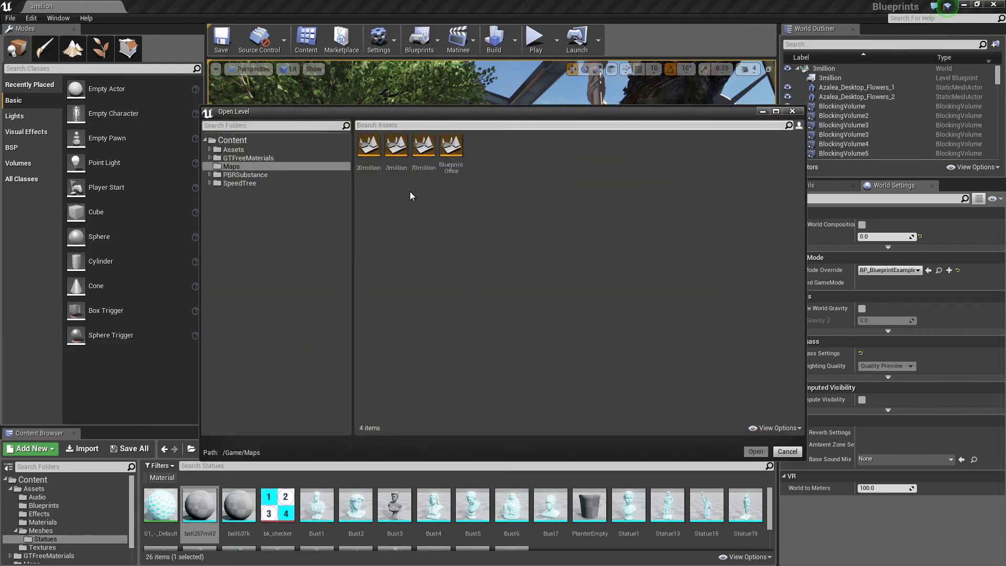
pyautogui.doubleClick(375, 147)
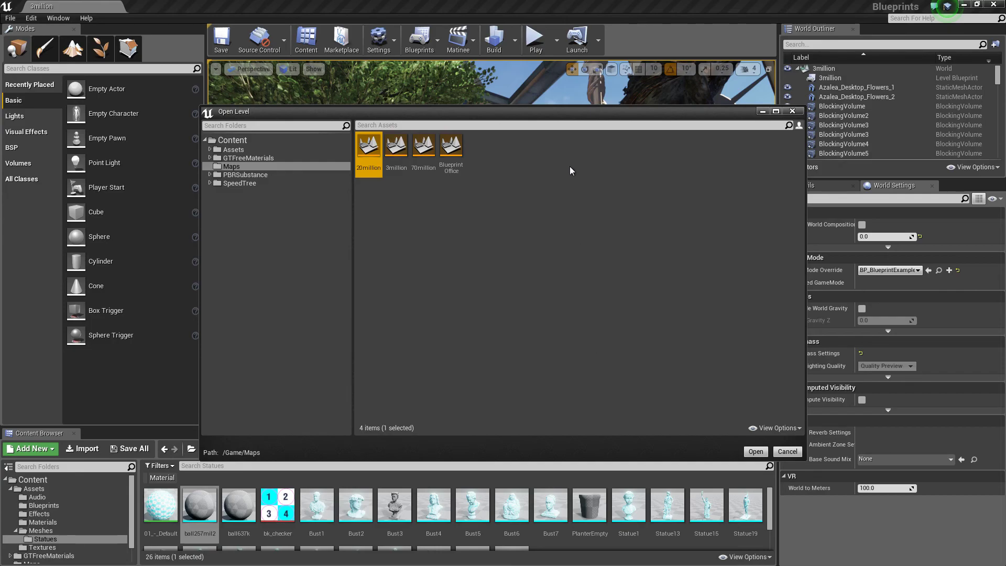
# - Inspect the floating reflective spheres and the statues around the tree in the 20million level
pyautogui.moveTo(570, 166); pyautogui.dragTo(548, 183, button='right')
pyautogui.press('s')
pyautogui.press('w')
pyautogui.press('w')
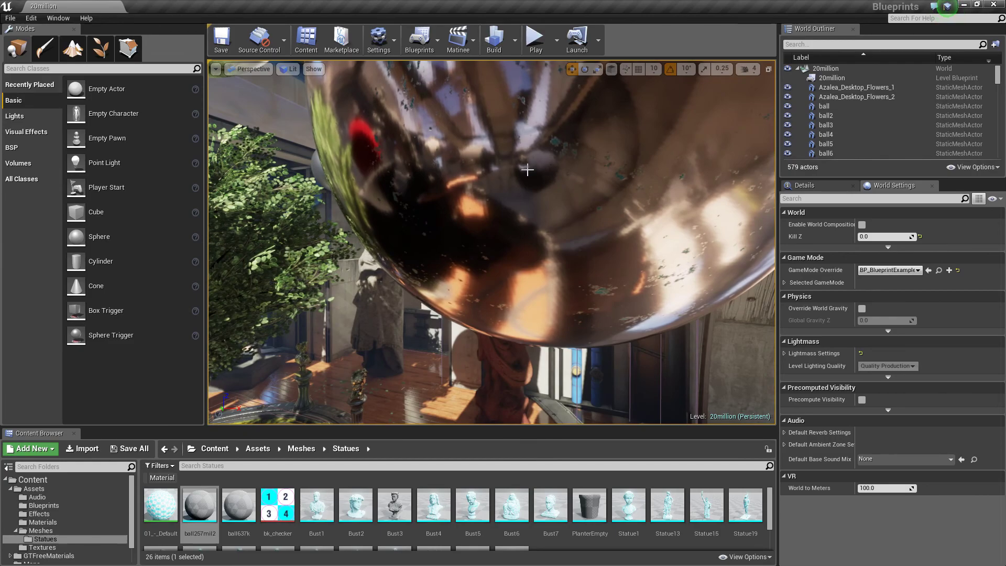
pyautogui.press('w')
pyautogui.moveTo(548, 183); pyautogui.dragTo(613, 191, button='right')
pyautogui.press('s')
pyautogui.press('w')
pyautogui.moveTo(458, 188); pyautogui.dragTo(599, 197, button='right')
pyautogui.moveTo(607, 244); pyautogui.dragTo(564, 276, button='right')
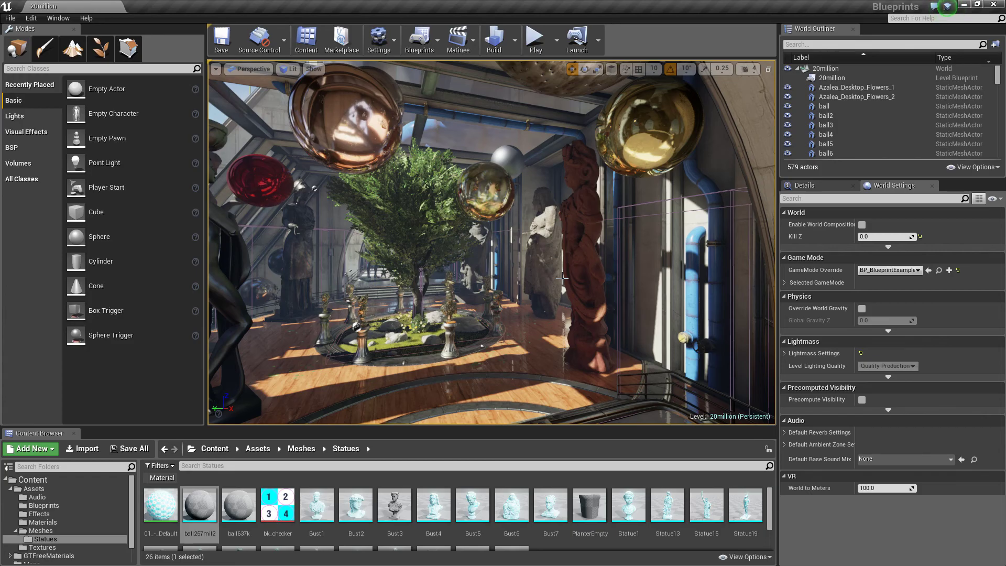
# - Show the 20million viewport in full screen and game view, framed on the tree between the statues
pyautogui.press('s')
pyautogui.moveTo(492, 242); pyautogui.dragTo(572, 238, button='right')
pyautogui.press('w')
pyautogui.press('s')
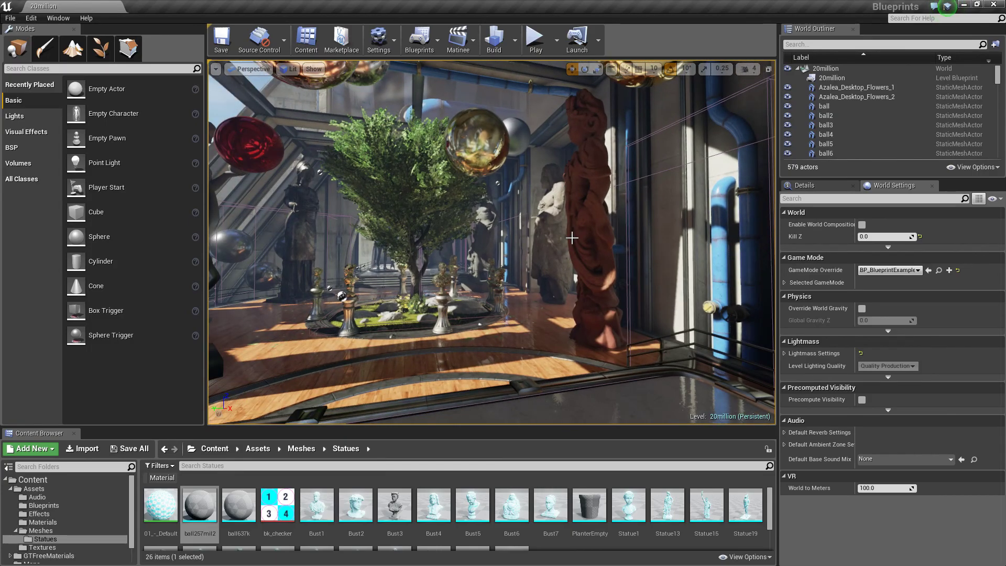
pyautogui.press('F11')
pyautogui.press('g')
pyautogui.moveTo(572, 237)
pyautogui.mouseDown(button='right')
pyautogui.moveTo(572, 282)
pyautogui.moveTo(441, 246)
pyautogui.moveTo(807, 236)
pyautogui.moveTo(901, 194)
pyautogui.moveTo(575, 254)
pyautogui.mouseUp(button='right')
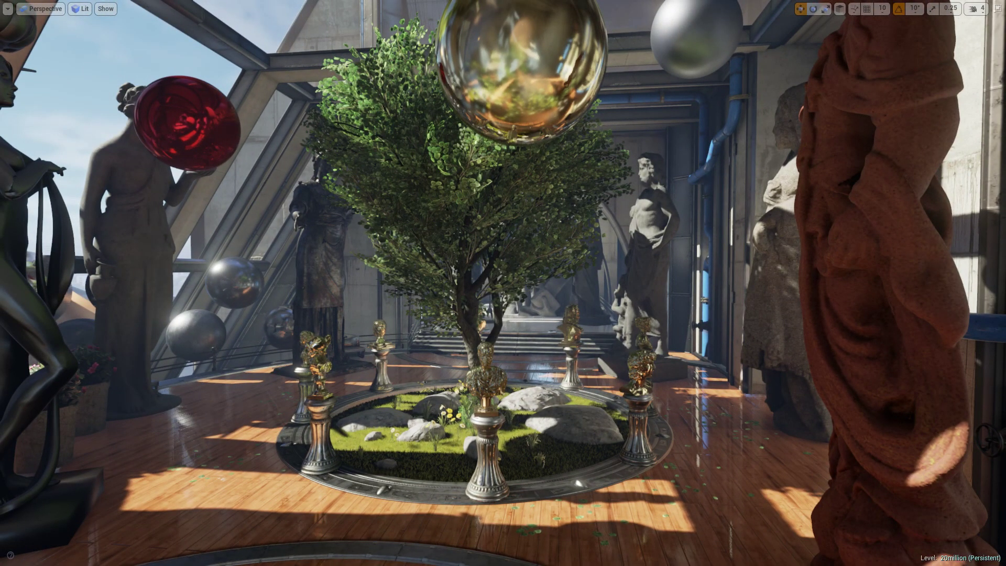
# - Play the 20million level and move past the statues and spheres onto the Buddha platform, checking the frame rate
pyautogui.hotkey('alt', 'p')
pyautogui.press('w')
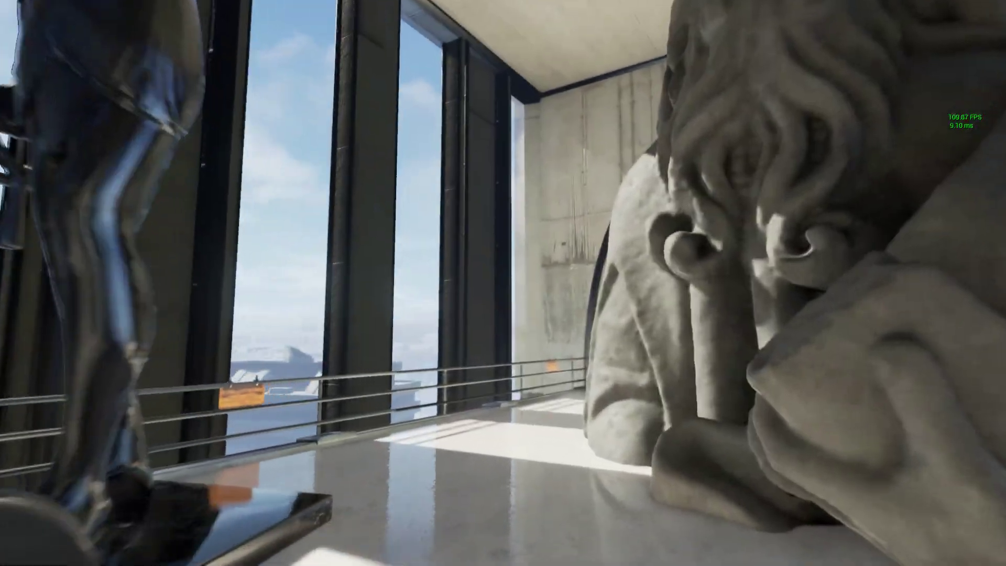
pyautogui.press('w')
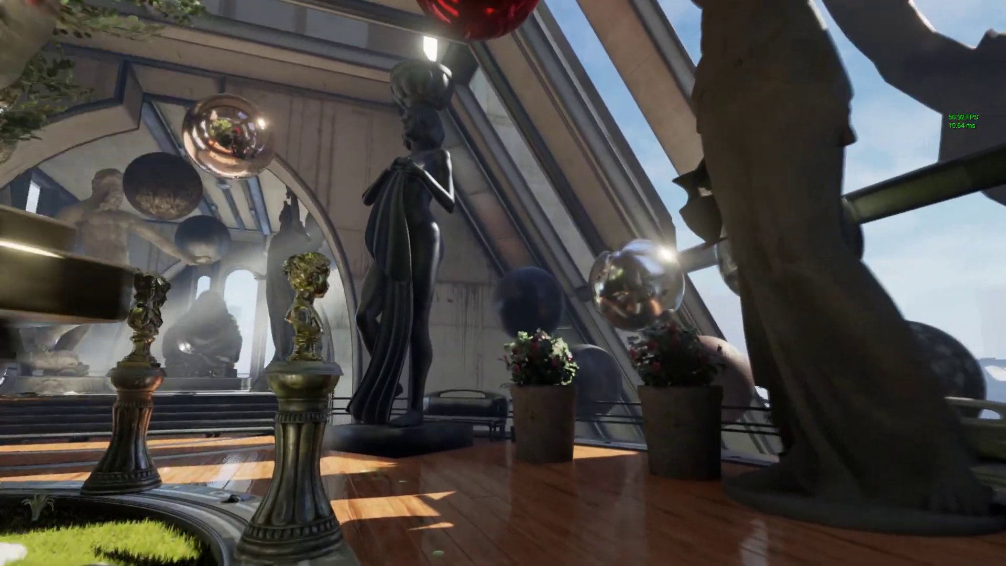
pyautogui.press('w')
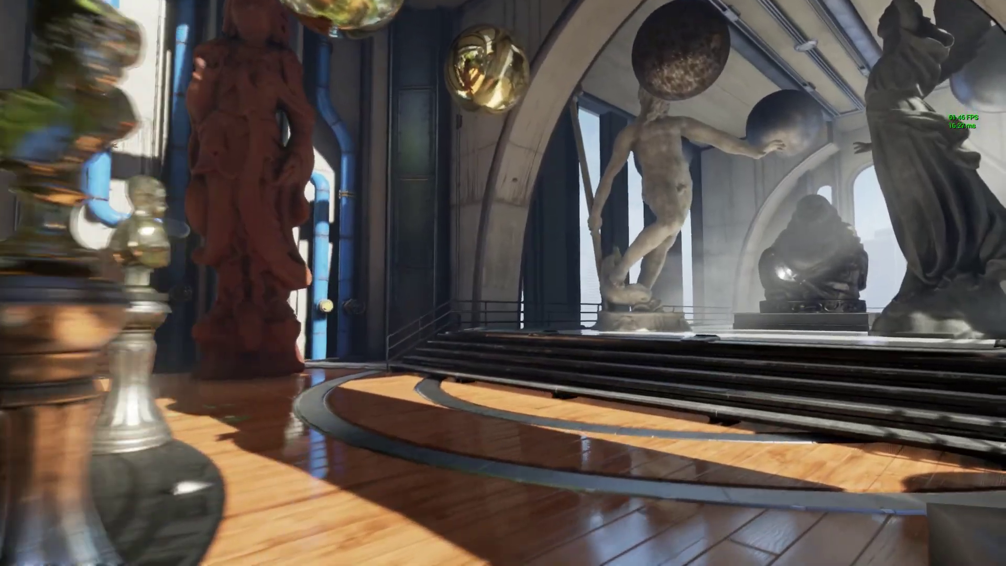
pyautogui.press('w')
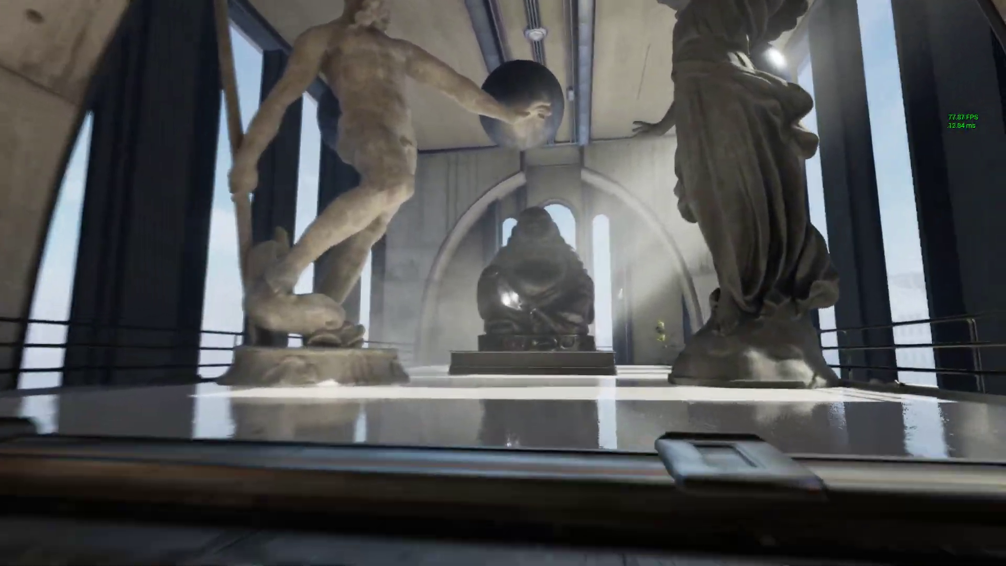
pyautogui.press('w')
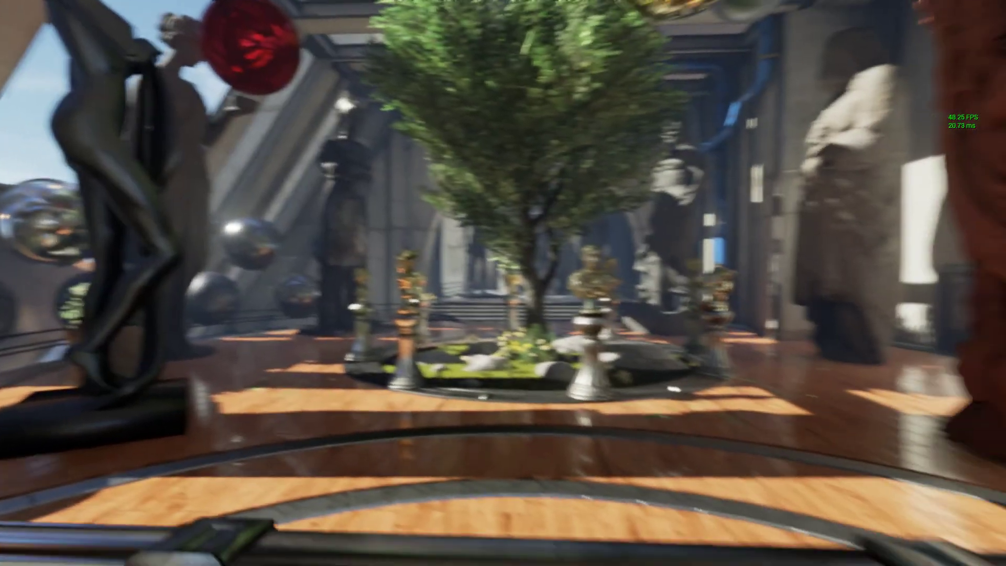
# - Check the frame rate facing the tree and near the spheres by the bench, and end the play session
pyautogui.press('s')
pyautogui.press('w')
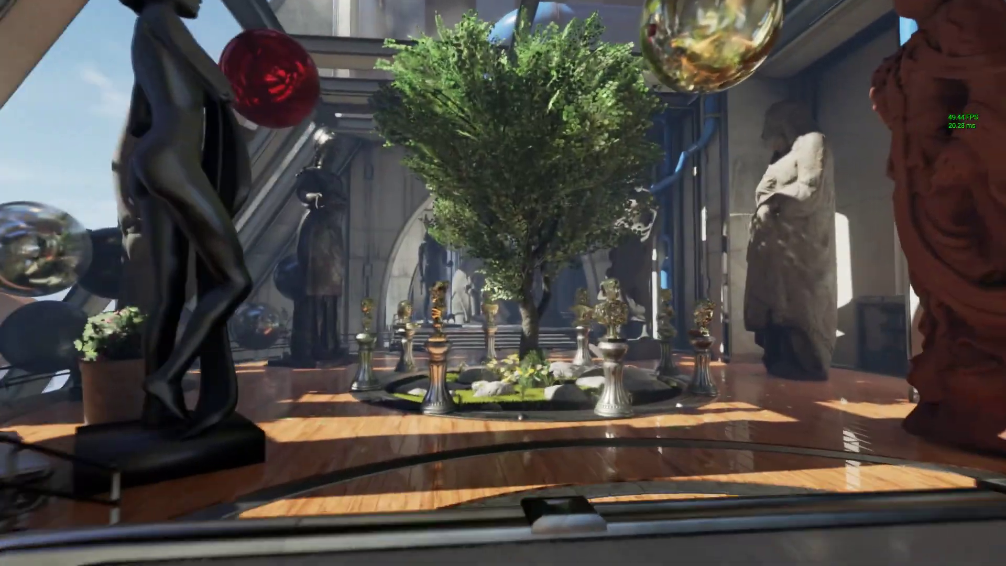
pyautogui.press('w')
pyautogui.press('w')
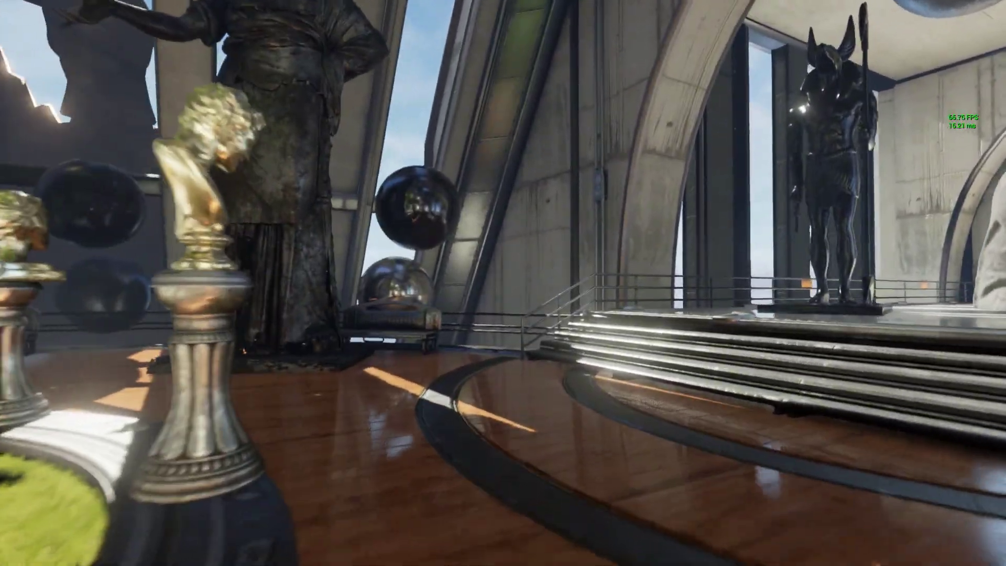
pyautogui.press('w')
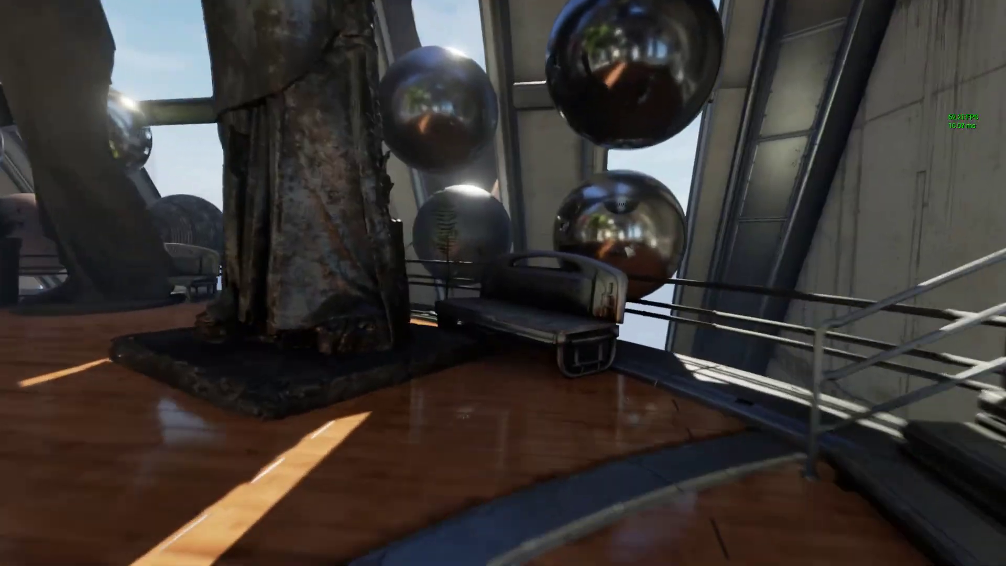
pyautogui.press('w')
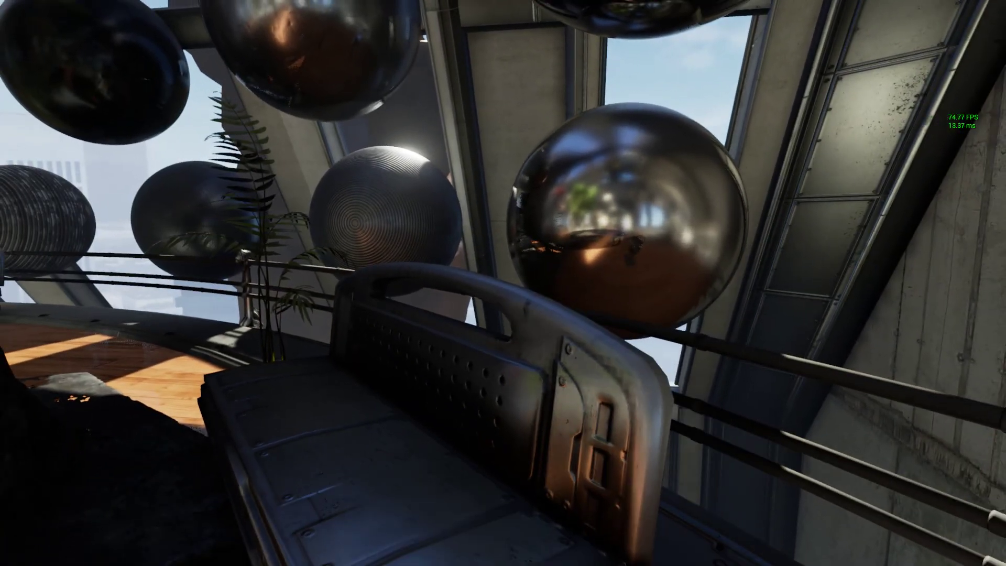
pyautogui.press('s')
pyautogui.press('a')
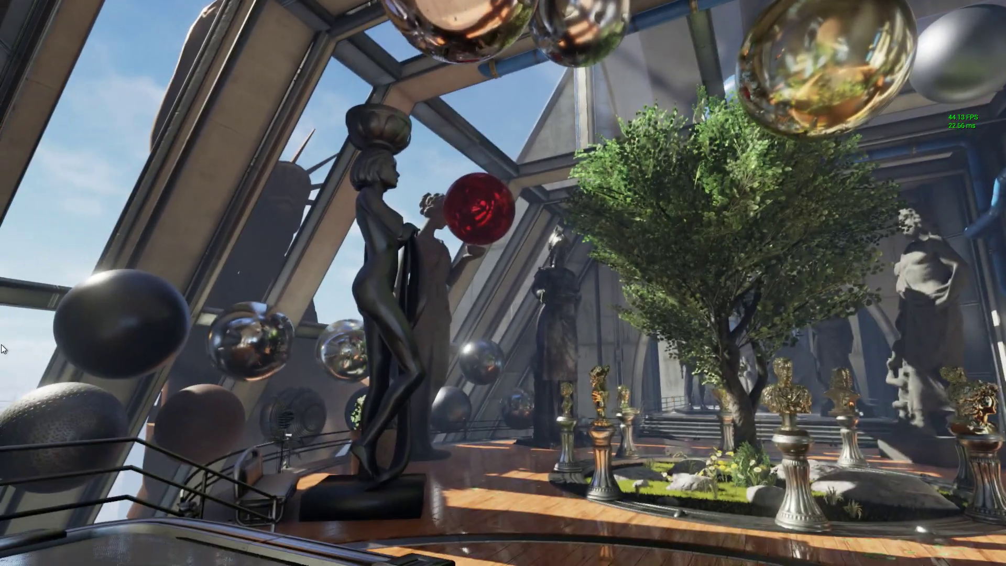
pyautogui.press('g')
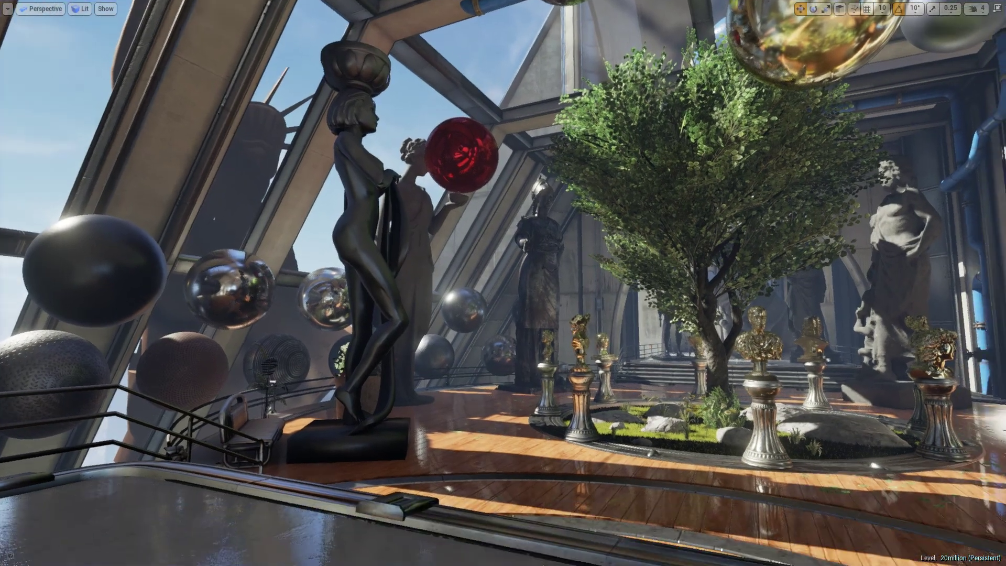
# - Leave the full-screen viewport and open the 70million level from the Maps folder
pyautogui.press('F11')
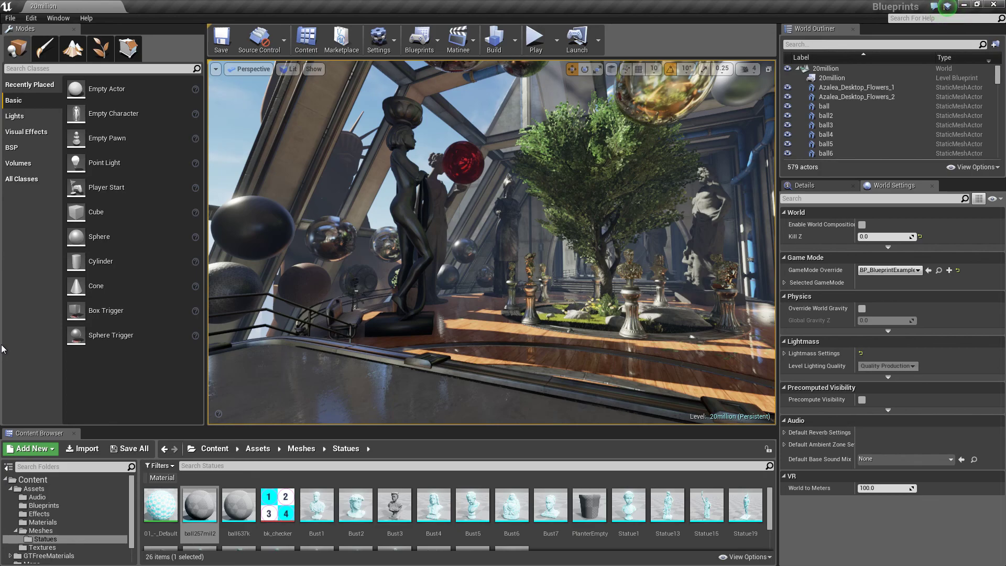
pyautogui.click(10, 18)
pyautogui.click(38, 50)
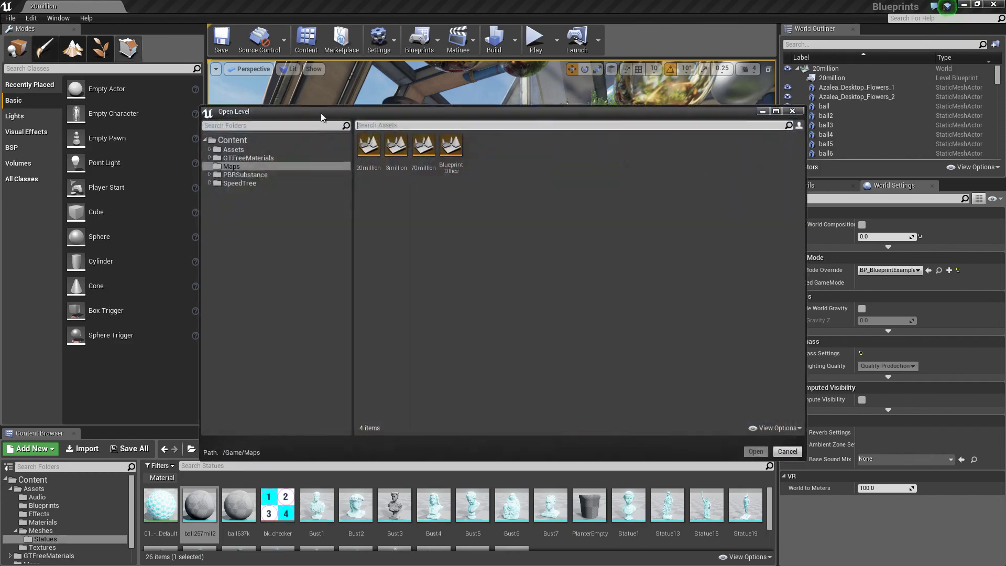
pyautogui.doubleClick(422, 147)
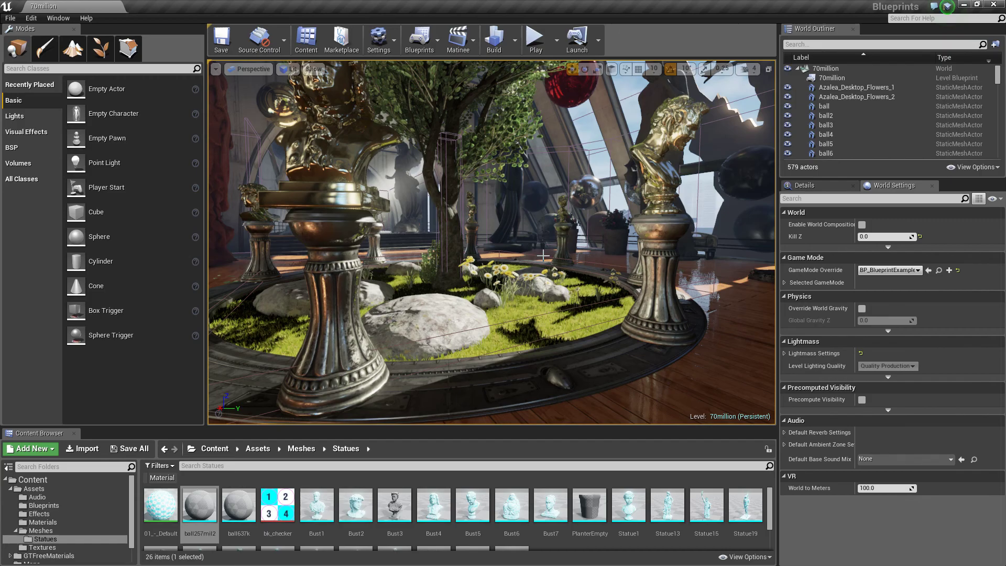
# - Look over the statues and gold busts around the tree in the 70million level, with the viewport in full screen
pyautogui.moveTo(549, 226); pyautogui.dragTo(393, 137, button='right')
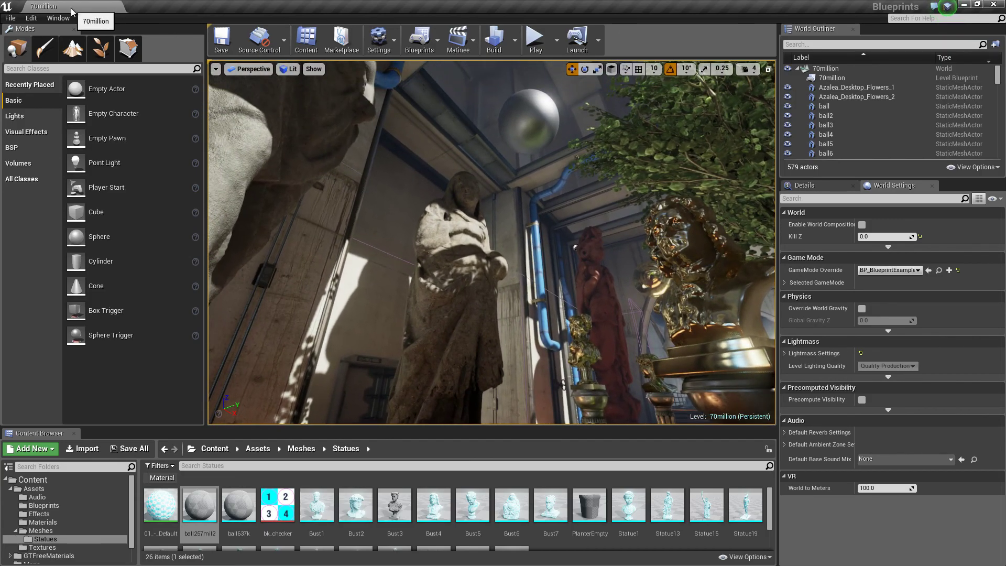
pyautogui.moveTo(447, 332); pyautogui.dragTo(487, 330, button='right')
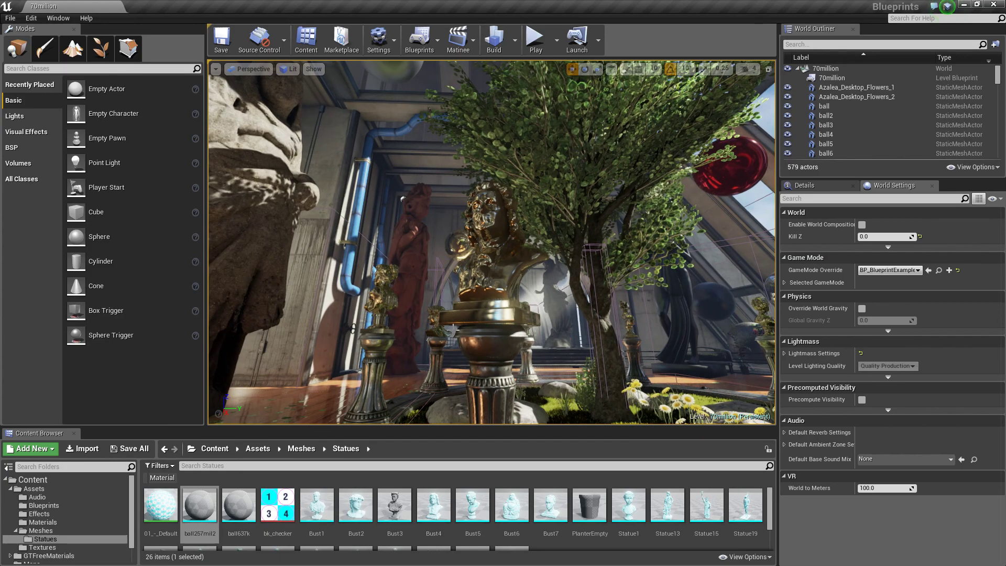
pyautogui.press('F11')
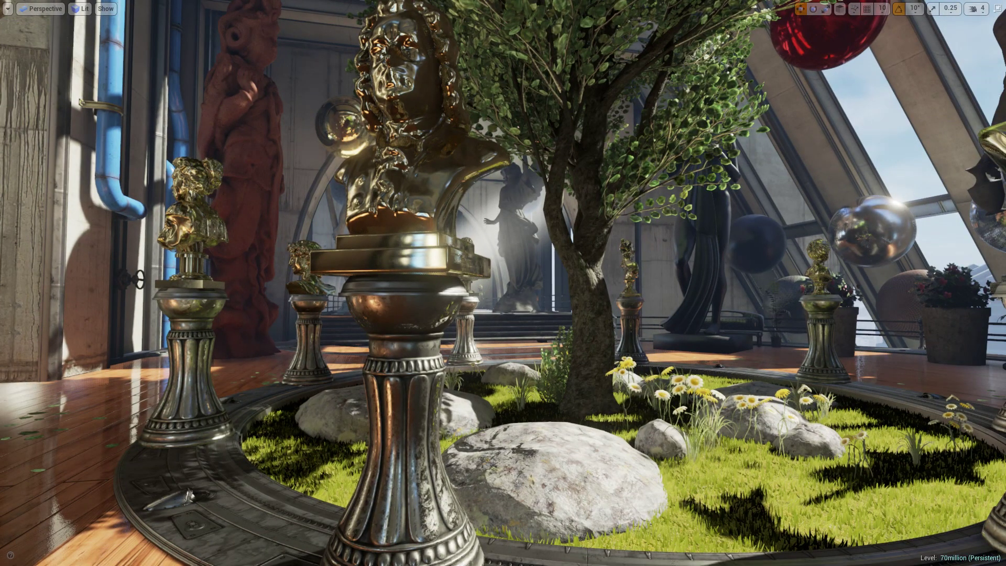
pyautogui.moveTo(513, 351); pyautogui.dragTo(767, 313, button='right')
pyautogui.moveTo(393, 329); pyautogui.dragTo(562, 264, button='right')
# - Play the 70million level and move forward past the dark statue towards the tree, checking the frame rate
pyautogui.hotkey('alt', 'p')
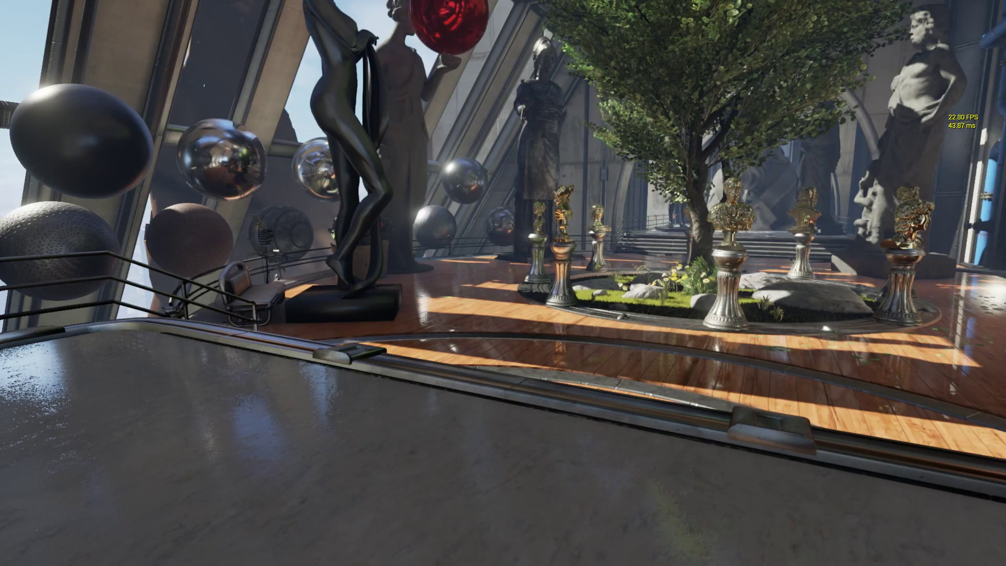
pyautogui.press('w')
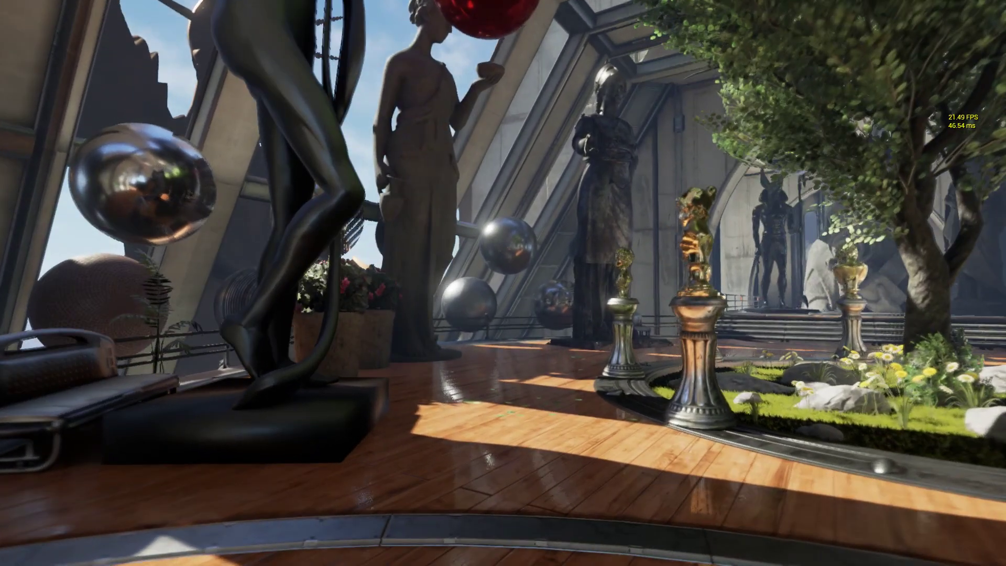